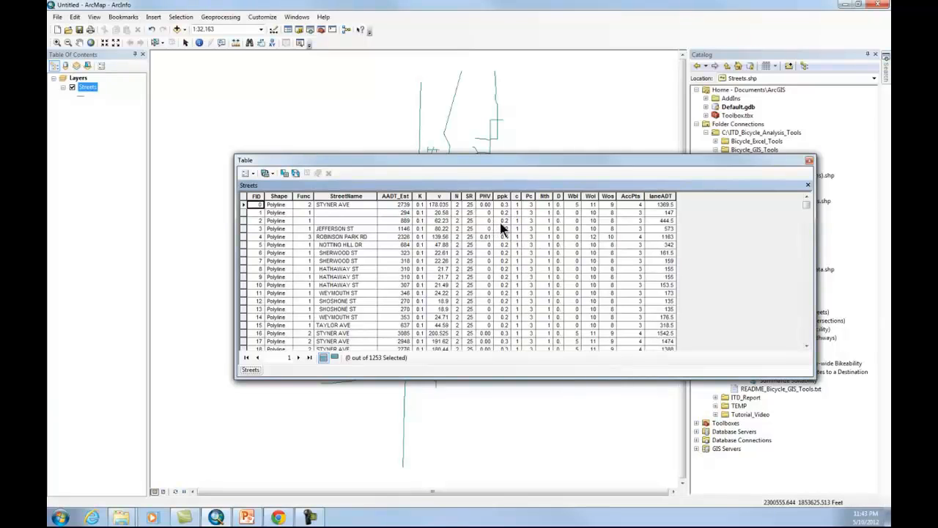
- Close the Streets attribute table and open the Calculate BLOS (1. Streets) tool with its help shown
left_click(809, 160)
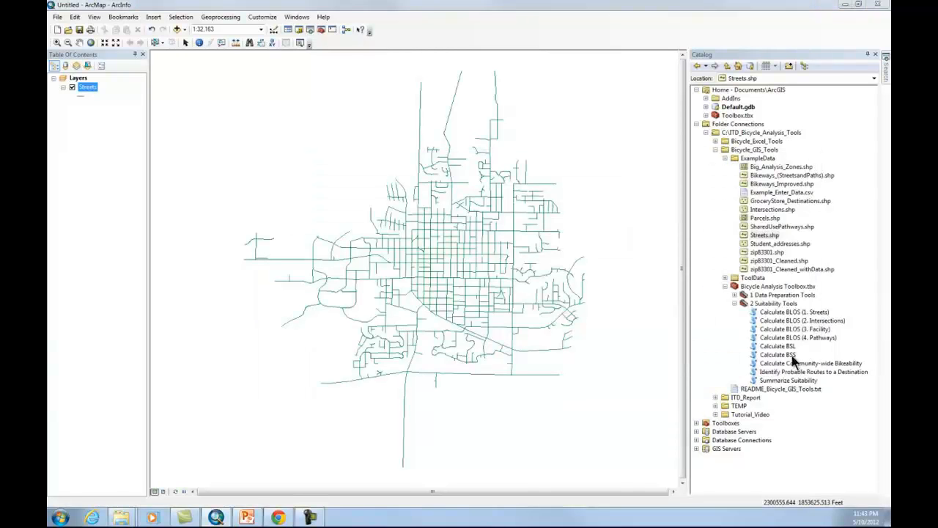
double_click(781, 313)
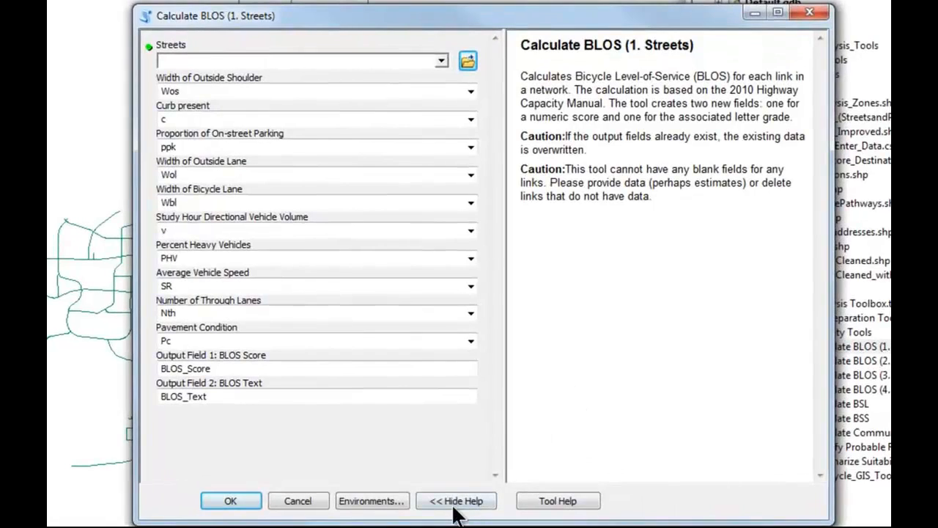
left_click(534, 422)
left_click(459, 503)
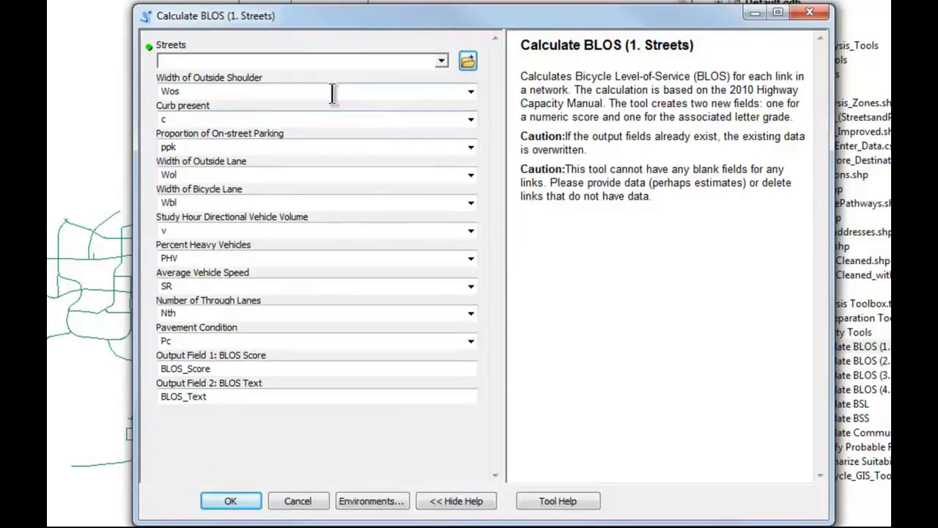
- Read the help for the tool's input and output parameters, including outside shoulder width, curb presence, on-street parking, outside lane width and BLOS score
left_click(313, 61)
left_click(313, 89)
left_click(326, 119)
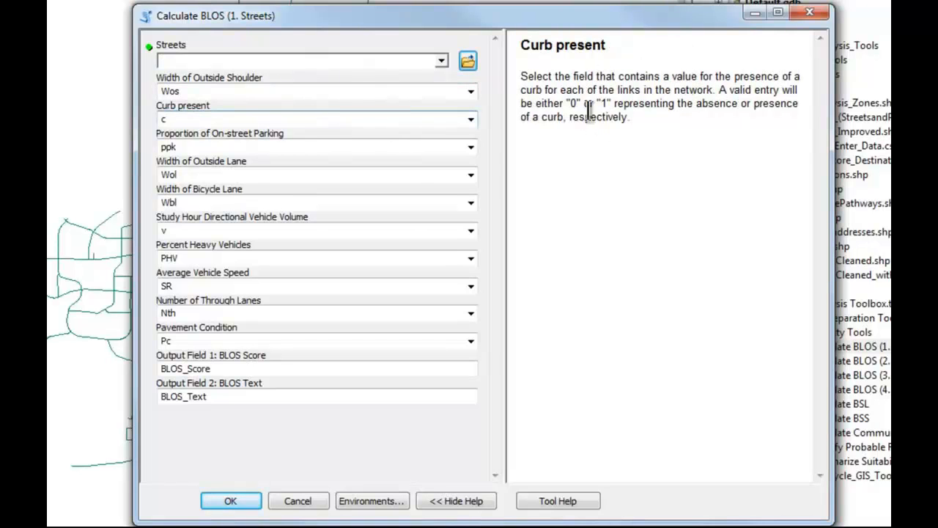
left_click(360, 147)
left_click(365, 176)
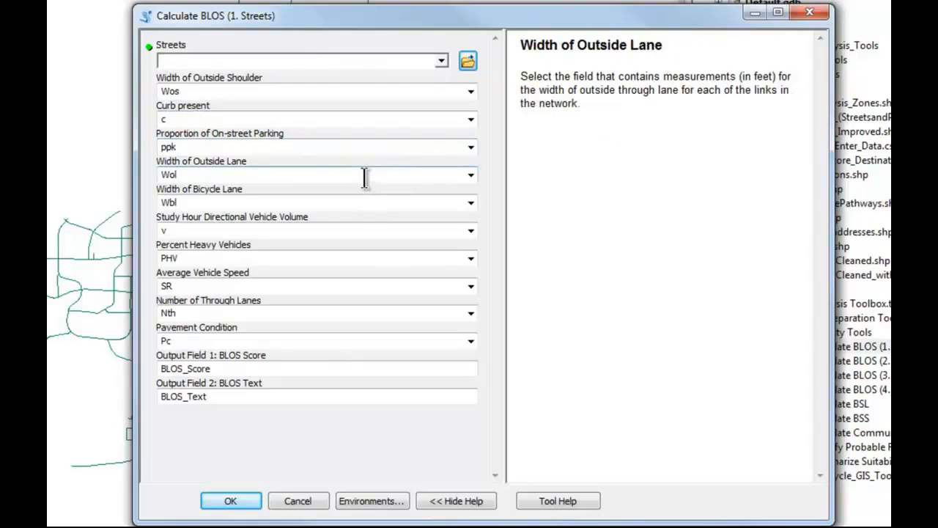
left_click(310, 369)
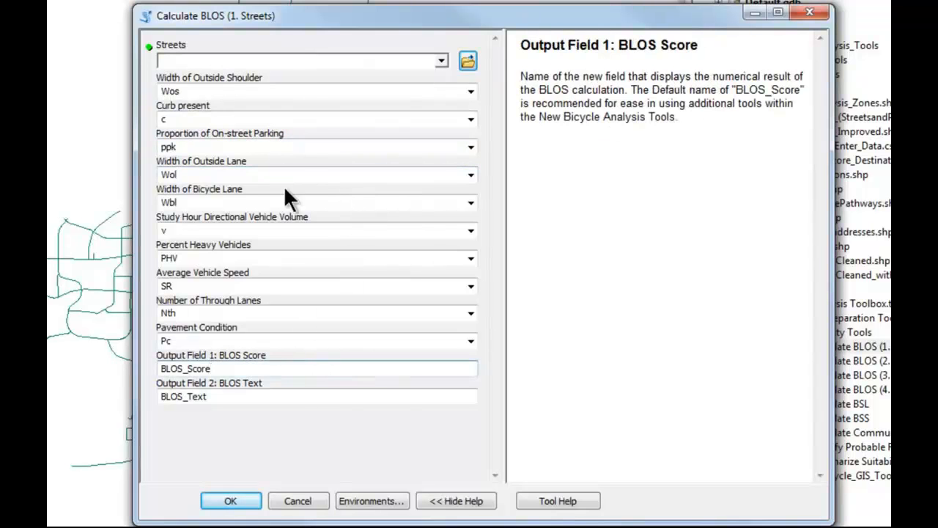
- Choose the Streets layer as the tool's input and check the fields available for Width of Outside Shoulder, keeping Wos
left_click(300, 63)
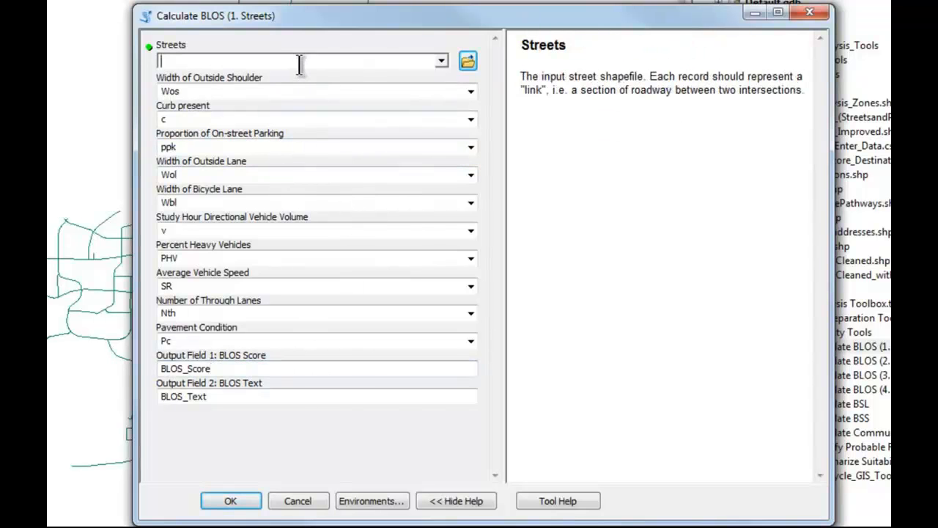
left_click(441, 59)
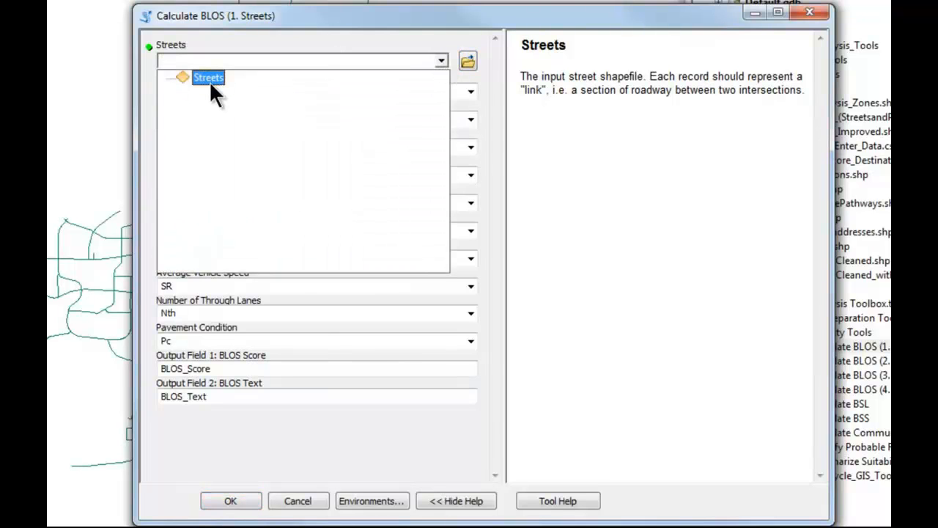
left_click(210, 78)
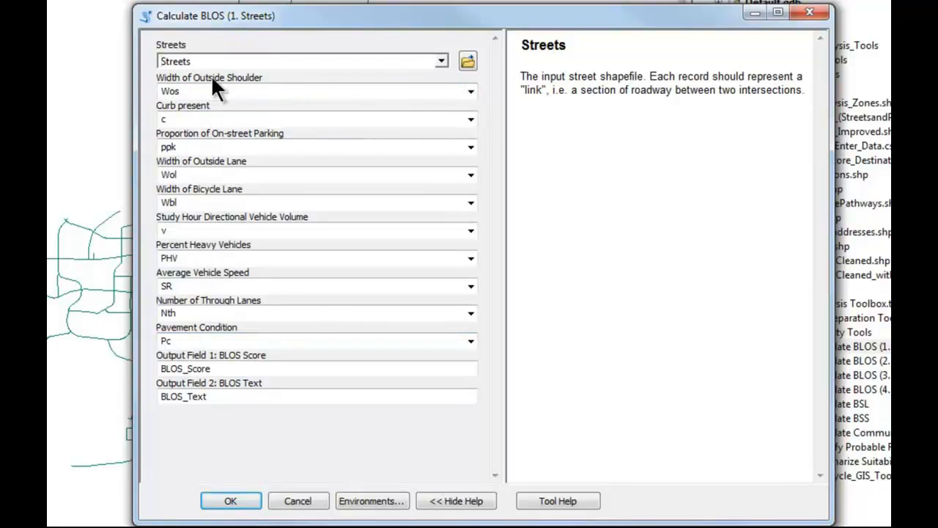
left_click(469, 90)
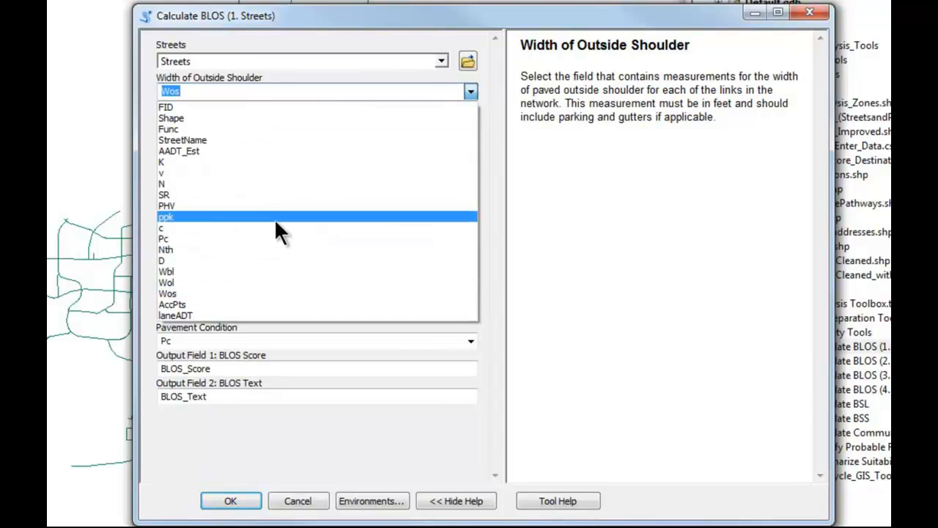
left_click(407, 12)
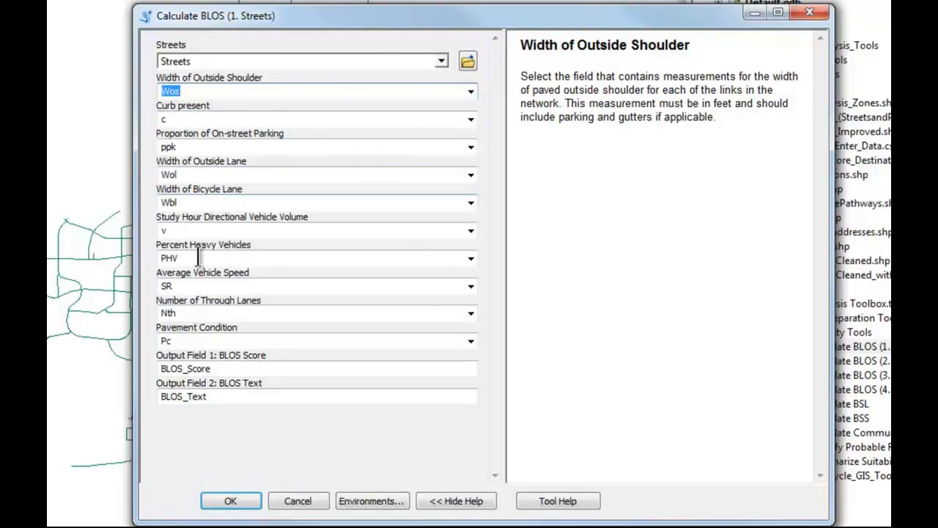
- Run the street BLOS calculation with BLOS_Score and BLOS_Text as output fields and close the completion report
left_click(230, 370)
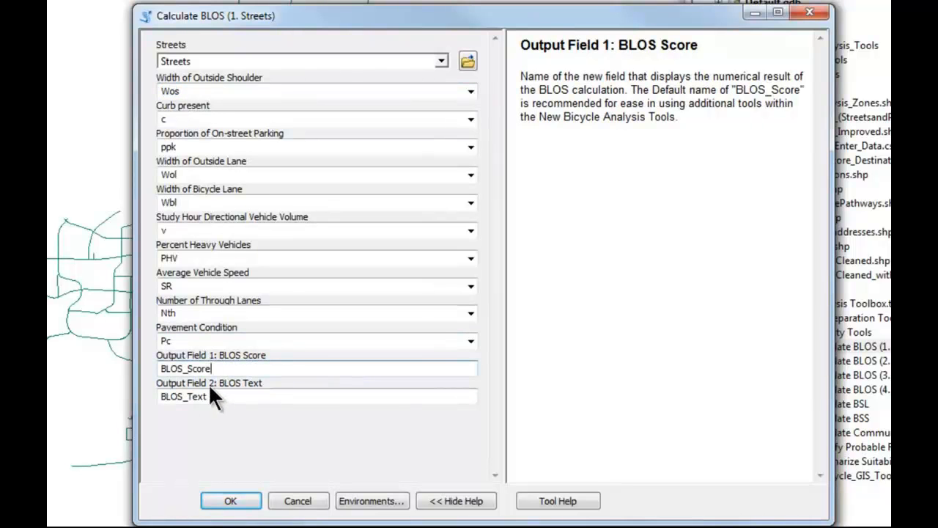
type("1")
key("BackSpace")
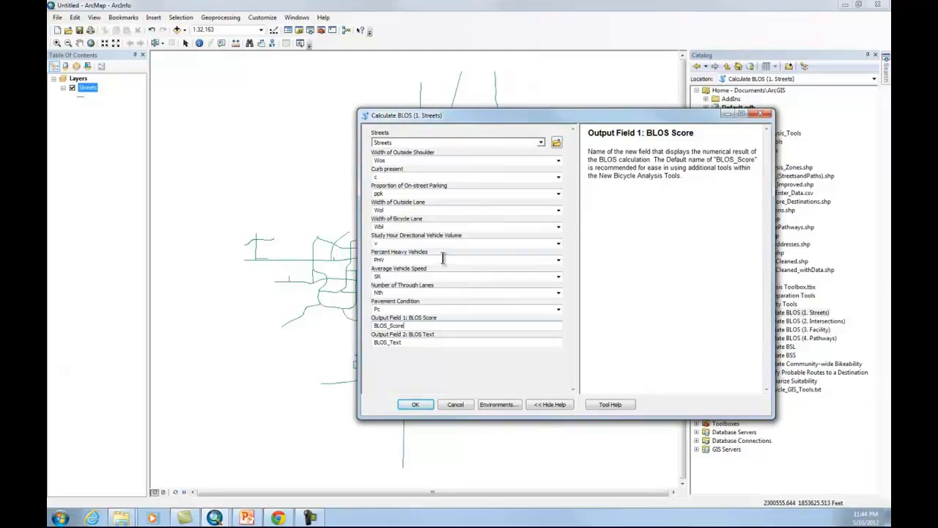
left_click(415, 404)
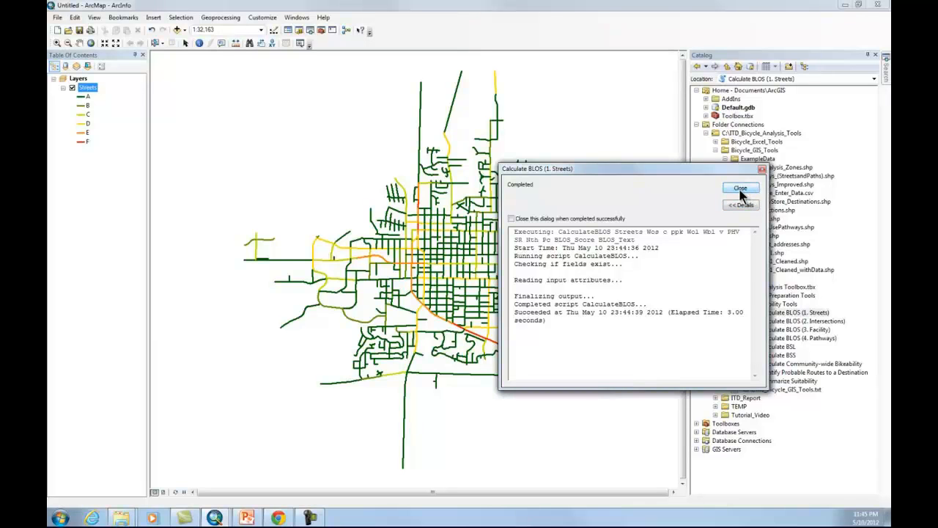
left_click(740, 189)
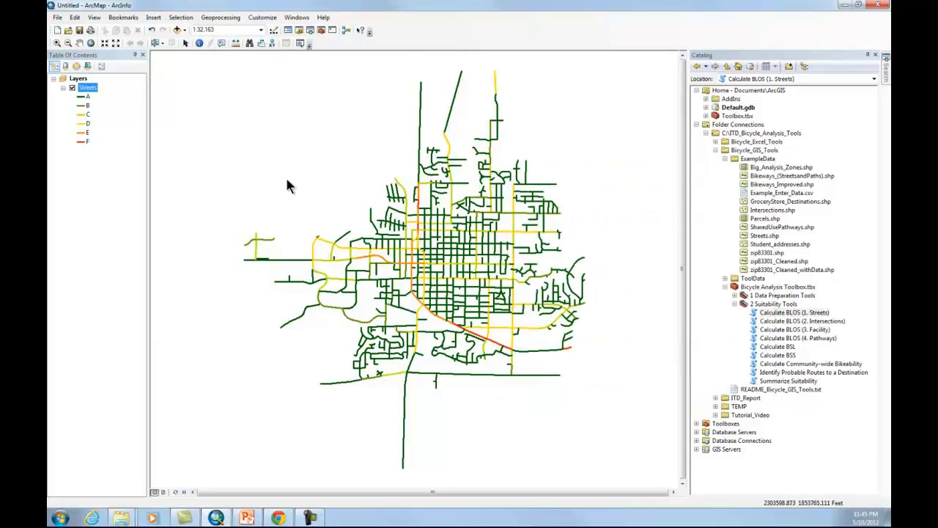
- Examine the BLOS_Score and BLOS_Text fields in the Streets attribute table and close it
right_click(86, 94)
left_click(108, 119)
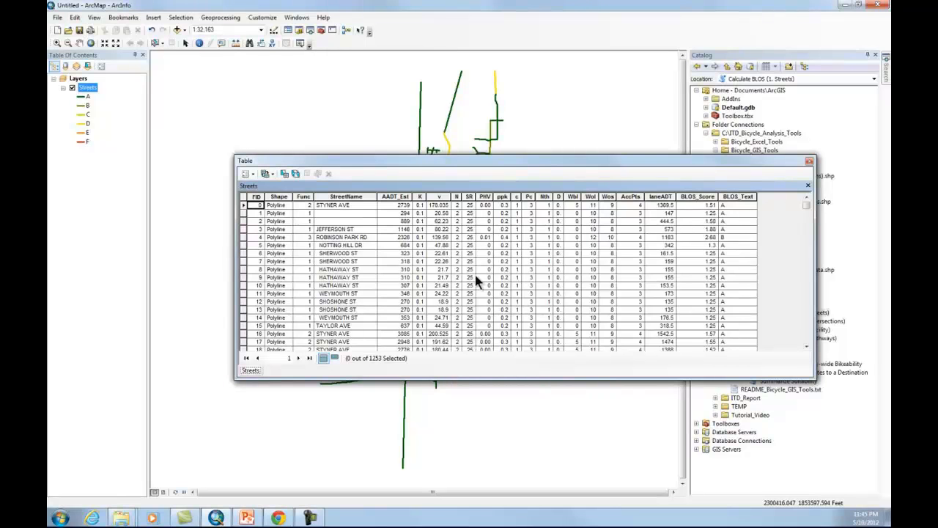
left_click(809, 161)
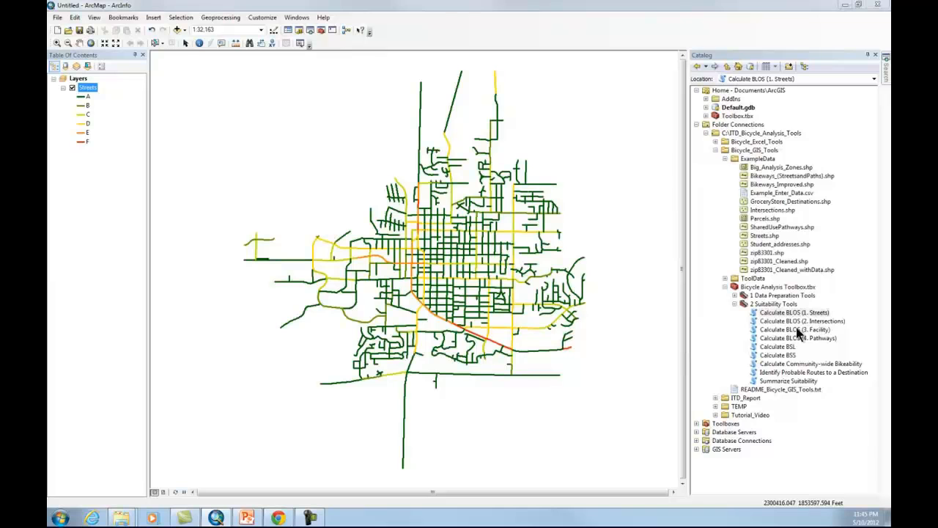
- Add Intersections.shp from ExampleData to the map and briefly hide the Streets layer to view the points alone
left_click(795, 322)
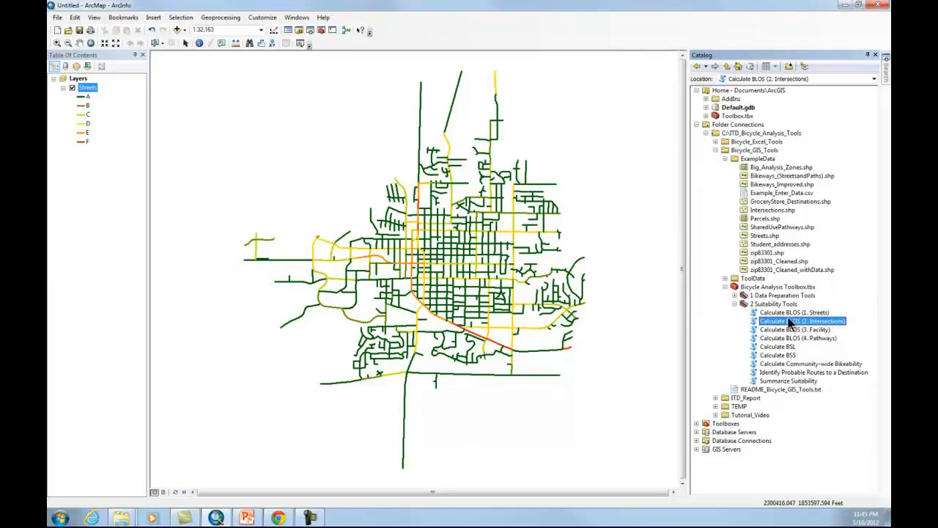
left_click(762, 210)
left_click_drag(771, 217, 623, 226)
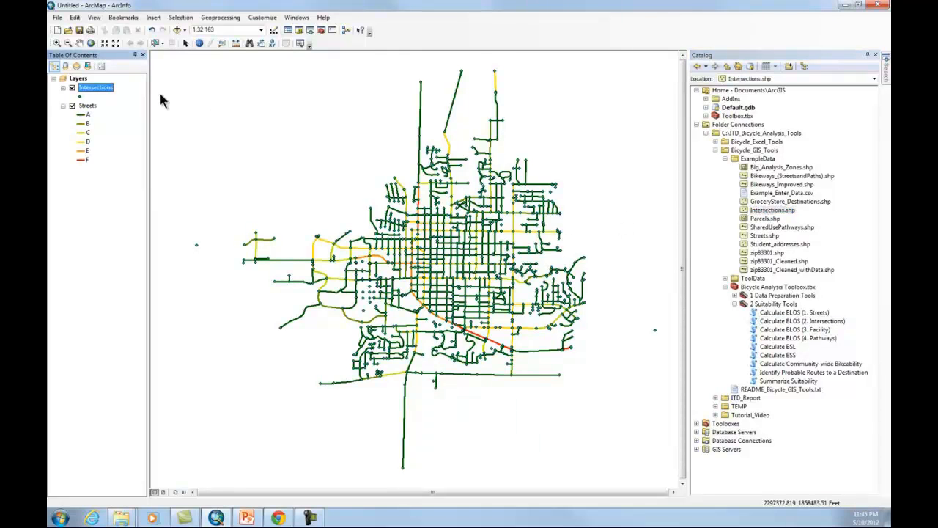
left_click(72, 105)
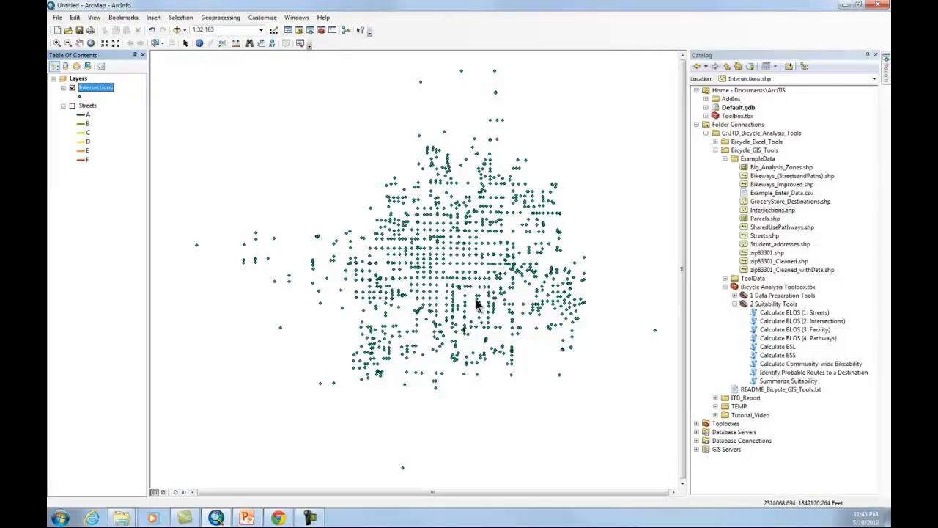
left_click(72, 105)
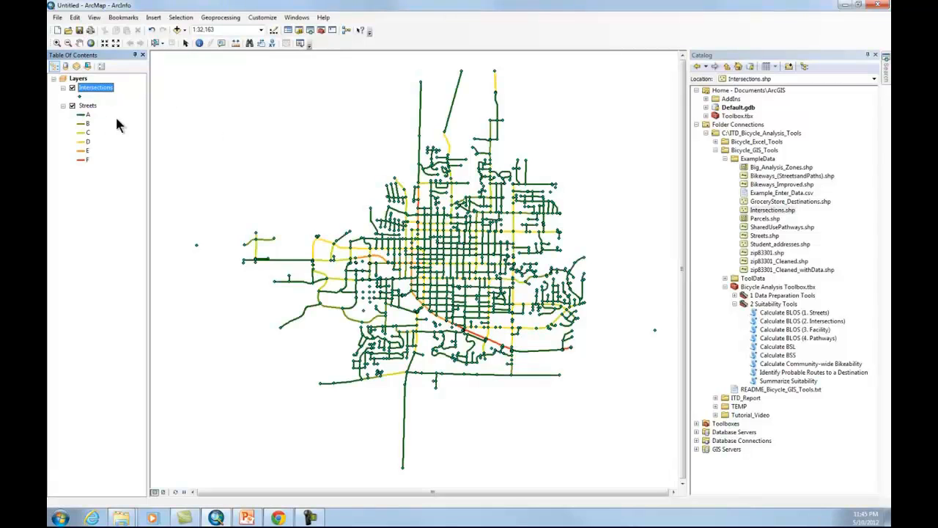
- Examine the input fields in the Intersections attribute table and close it
right_click(95, 85)
left_click(124, 119)
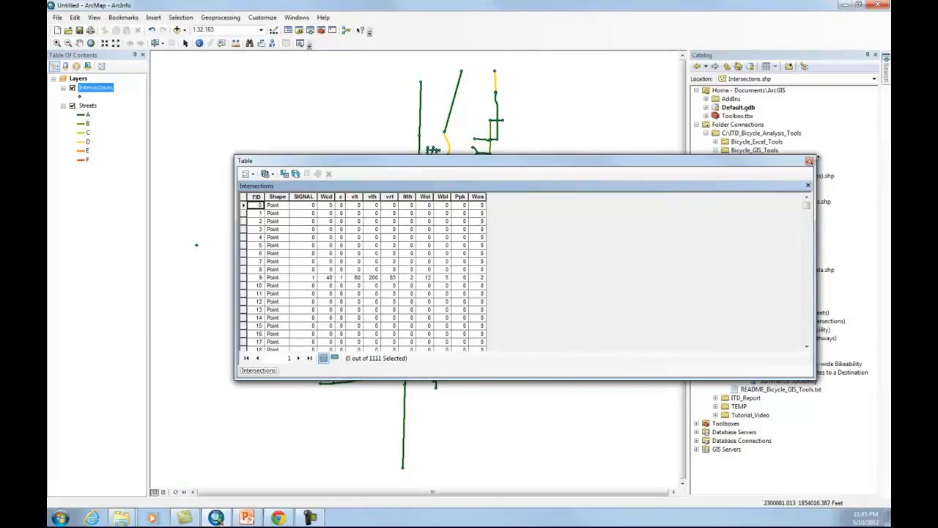
left_click(809, 160)
- Open the Calculate BLOS (2. Intersections) tool and place the Intersections attribute table beside it for comparison
double_click(781, 323)
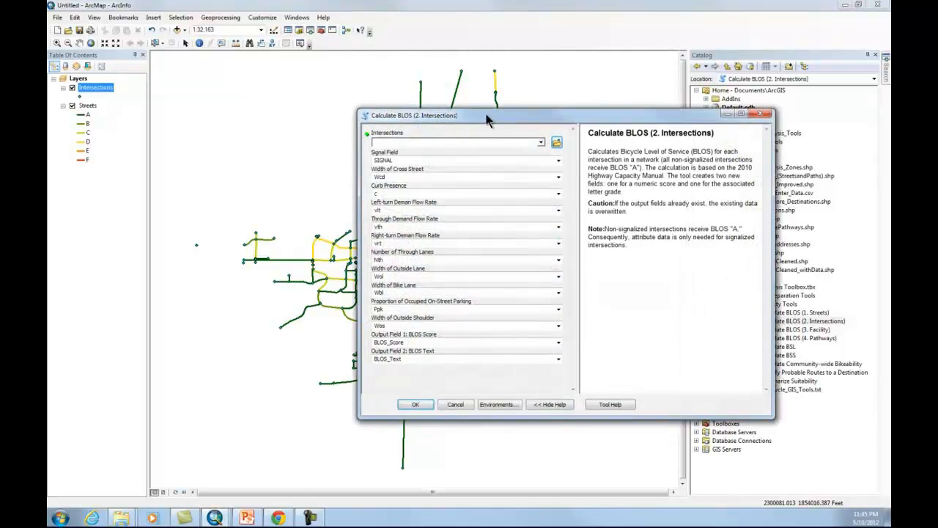
left_click_drag(487, 120, 610, 120)
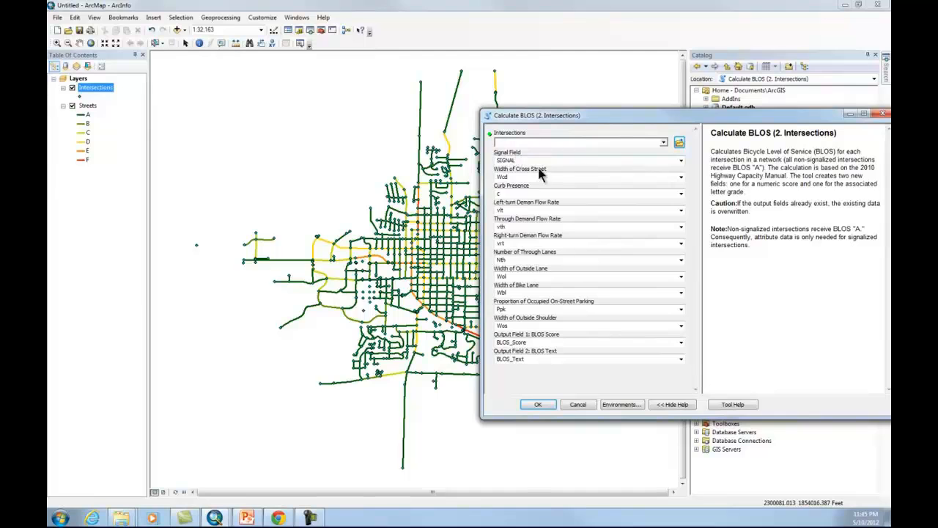
right_click(82, 88)
left_click(123, 116)
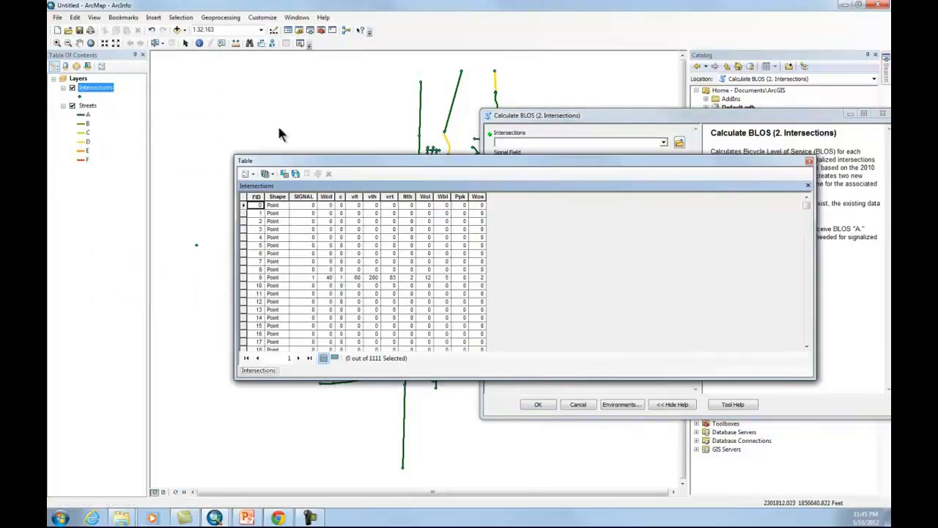
left_click_drag(469, 167, 370, 198)
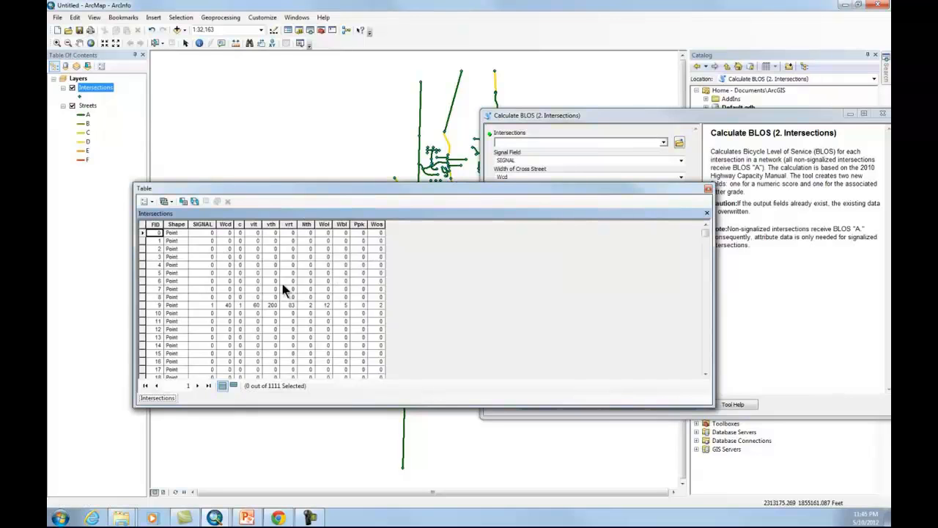
- Highlight the signalized intersection record with FID 9 to inspect its values, clear the selection and close the table
left_click(141, 305)
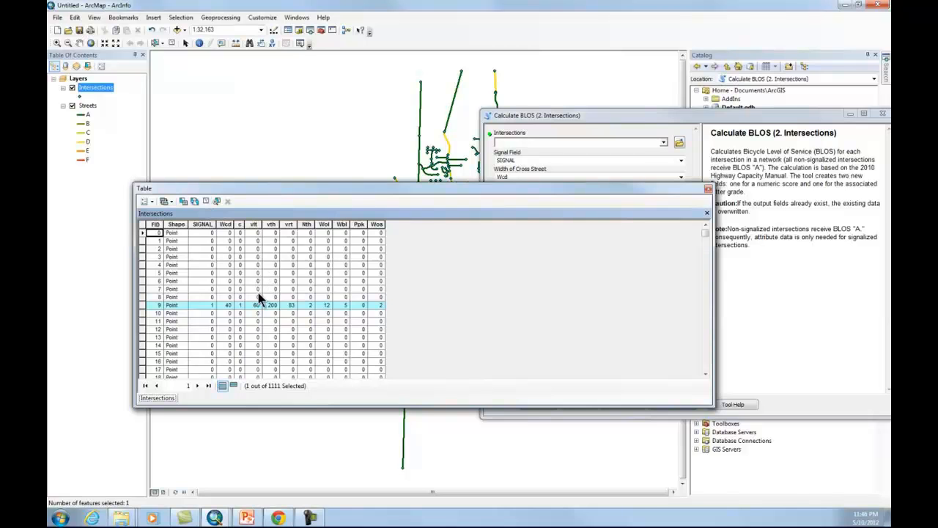
left_click(206, 201)
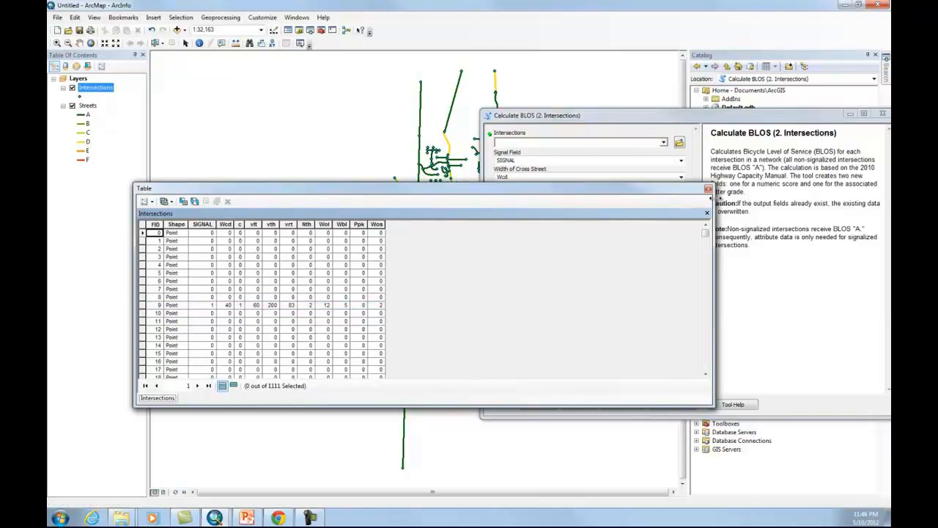
left_click(707, 188)
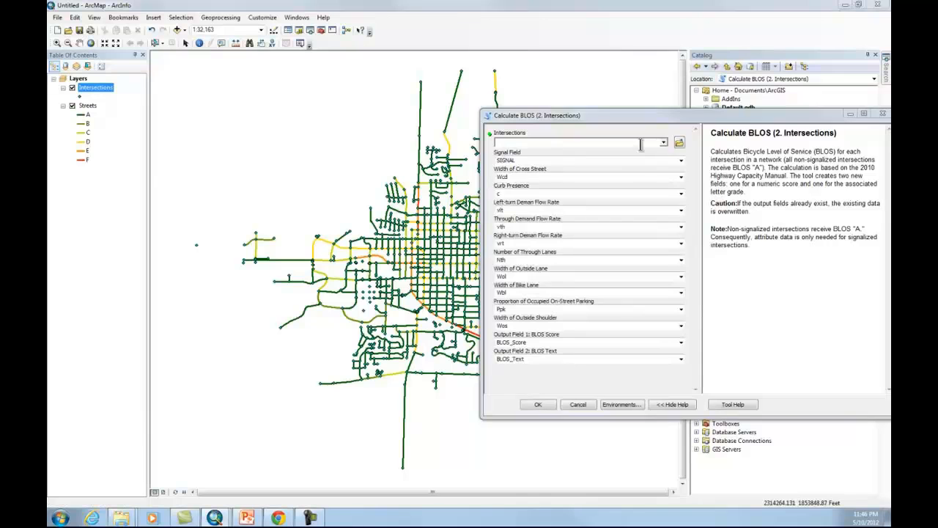
- Run the intersection BLOS calculation on the Intersections layer with the default fields and close the completion report
left_click(663, 142)
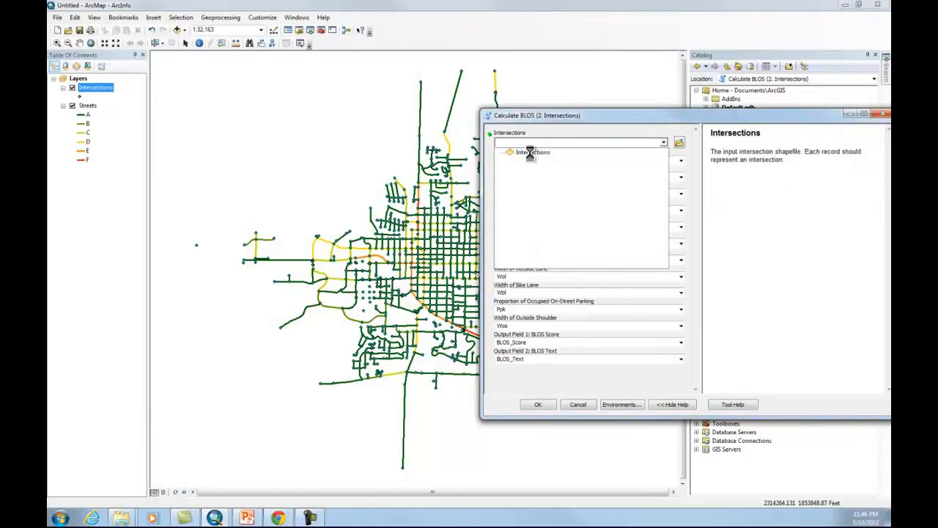
left_click(531, 154)
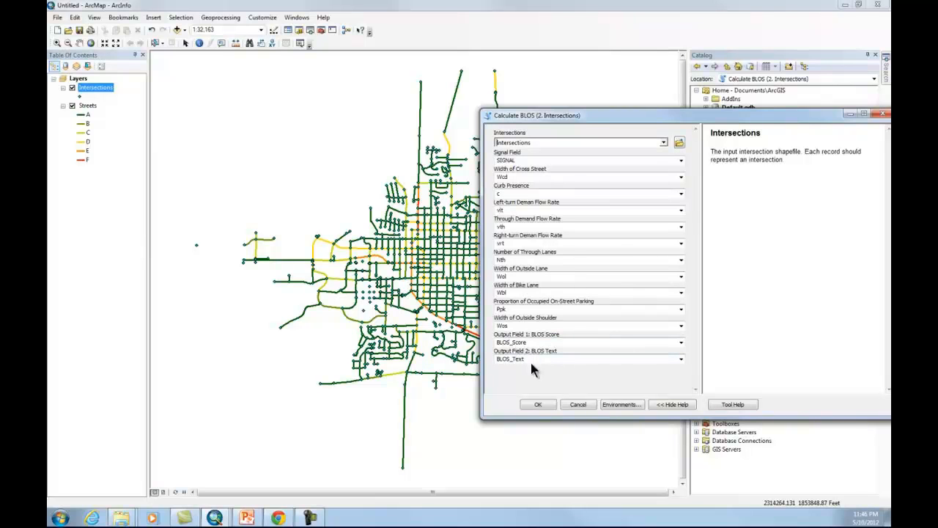
left_click(538, 404)
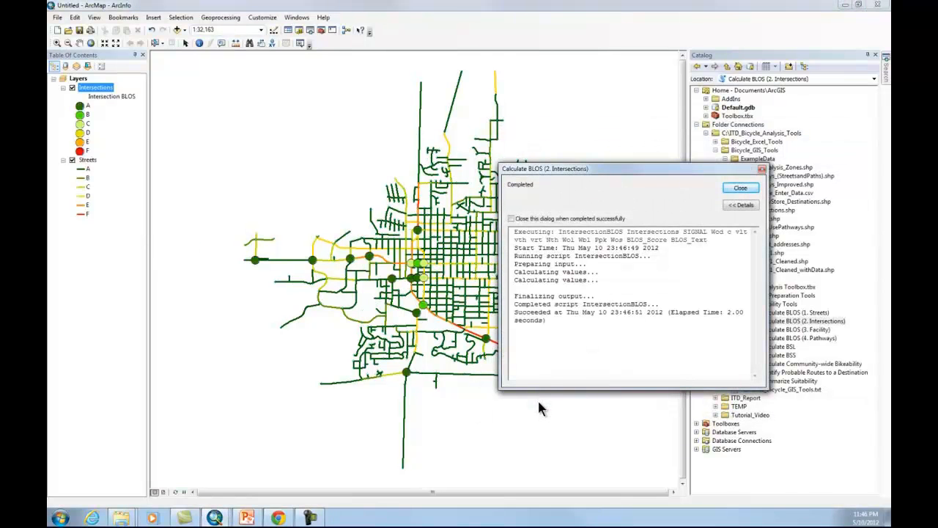
left_click(744, 189)
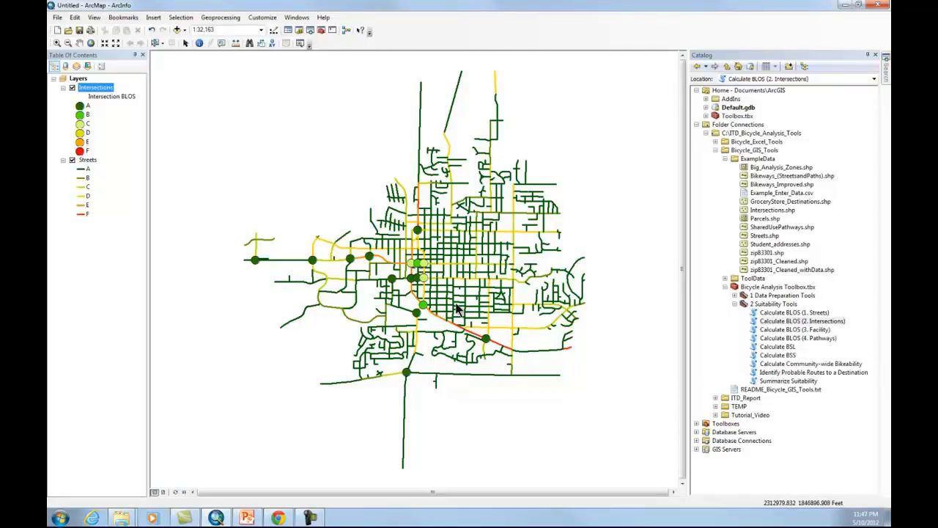
- Open the Intersections attribute table to examine its BLOS_Score and BLOS_Text fields
right_click(100, 88)
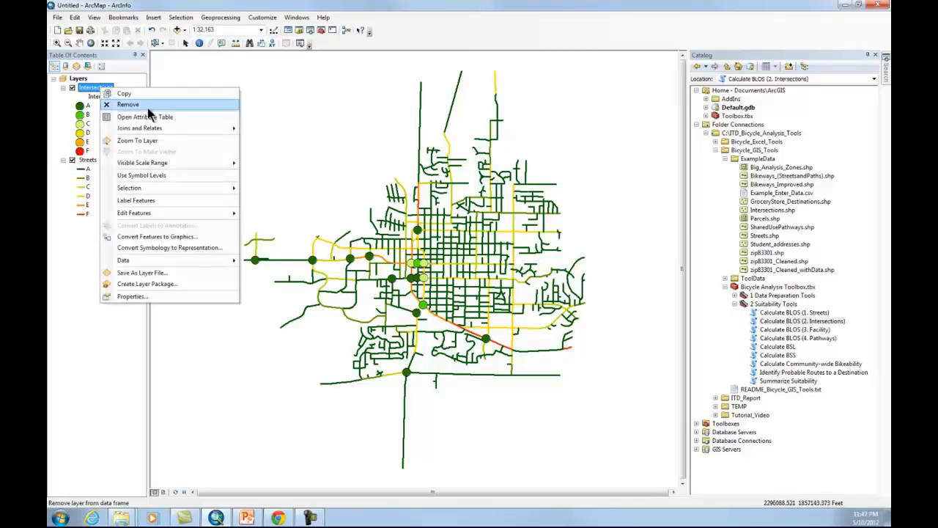
left_click(147, 115)
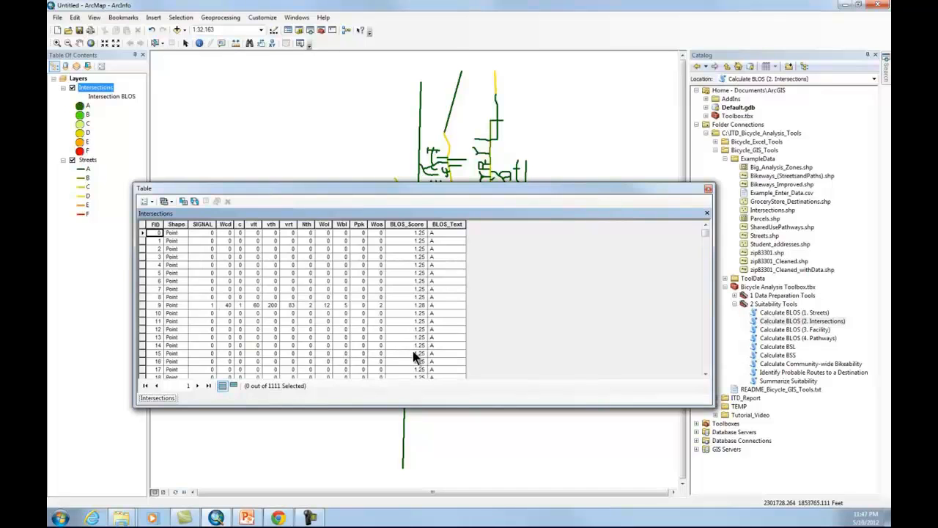
- Close the Intersections attribute table and open the Calculate BLOS (3. Facility) tool, placing its dialog beside the street network
left_click(707, 189)
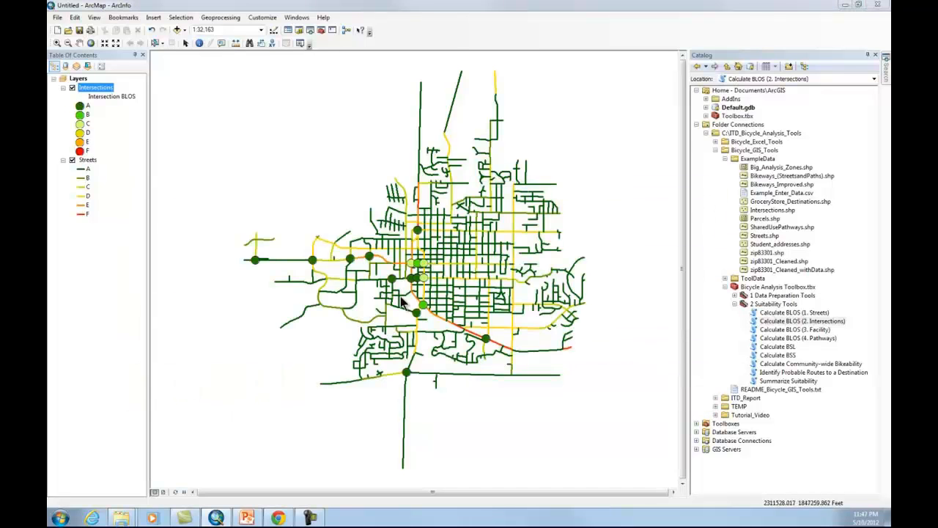
left_click(785, 325)
left_click(787, 331)
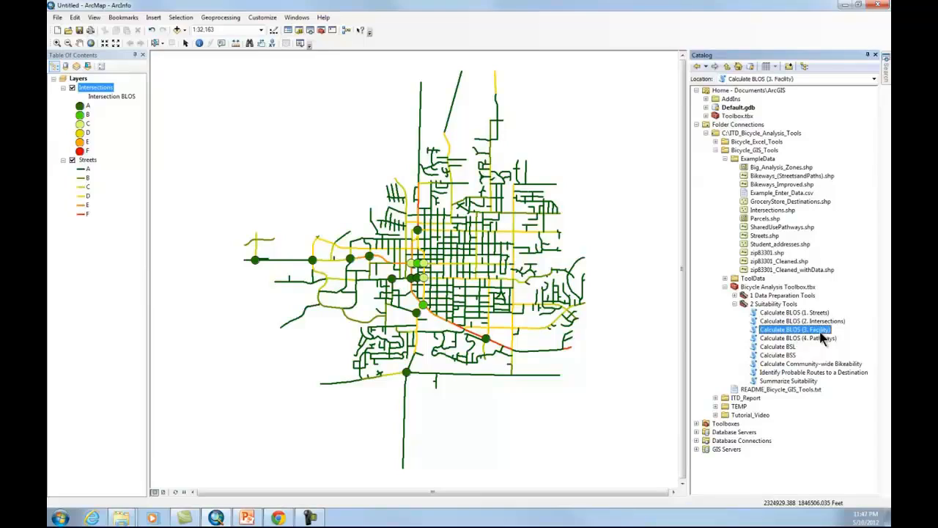
double_click(810, 329)
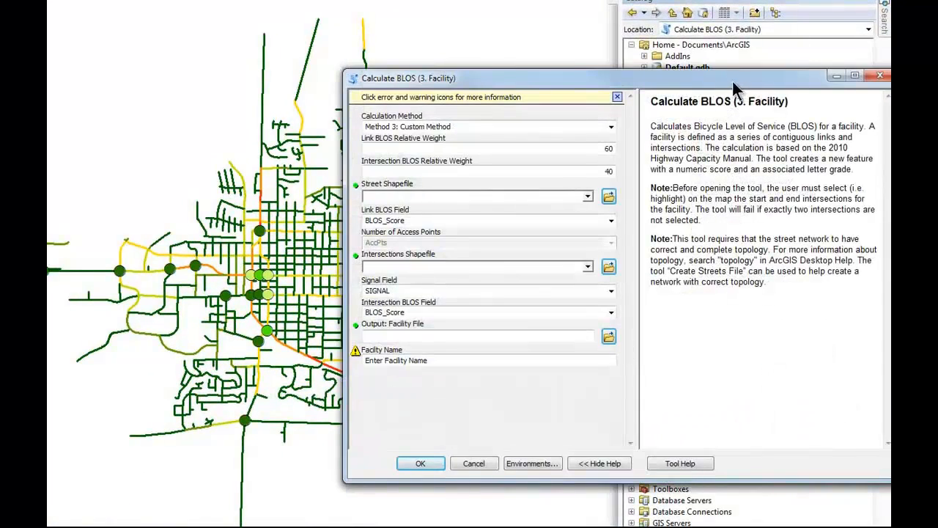
left_click_drag(732, 79, 695, 53)
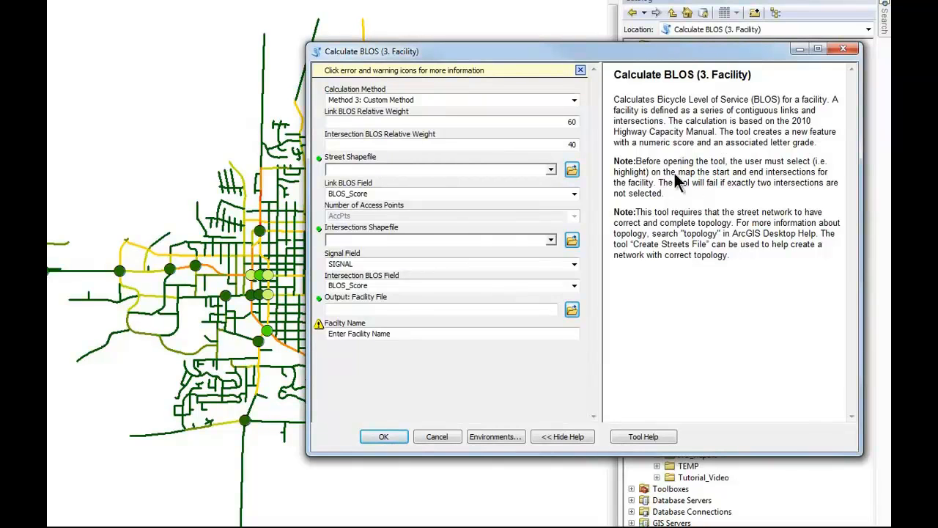
left_click_drag(568, 52, 615, 55)
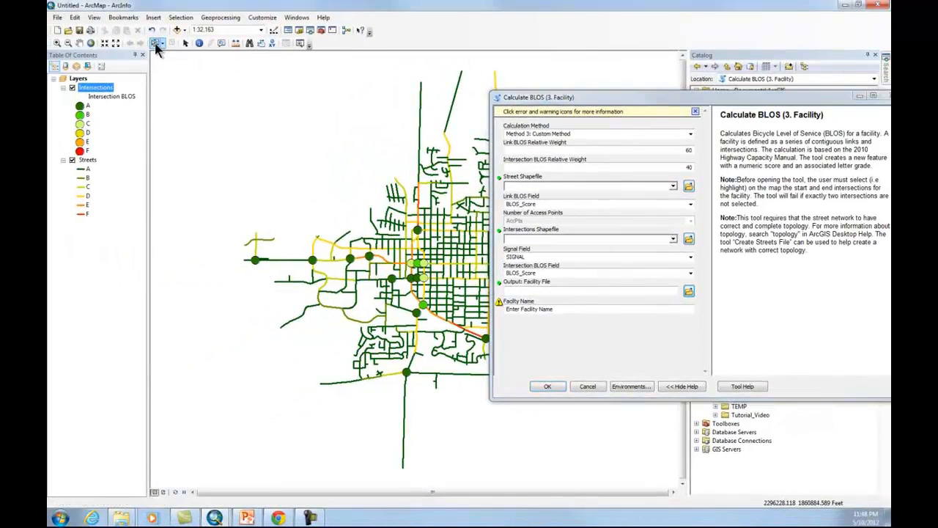
- Select the signalized intersection at the far west end of the highway as the facility's start point
left_click(154, 43)
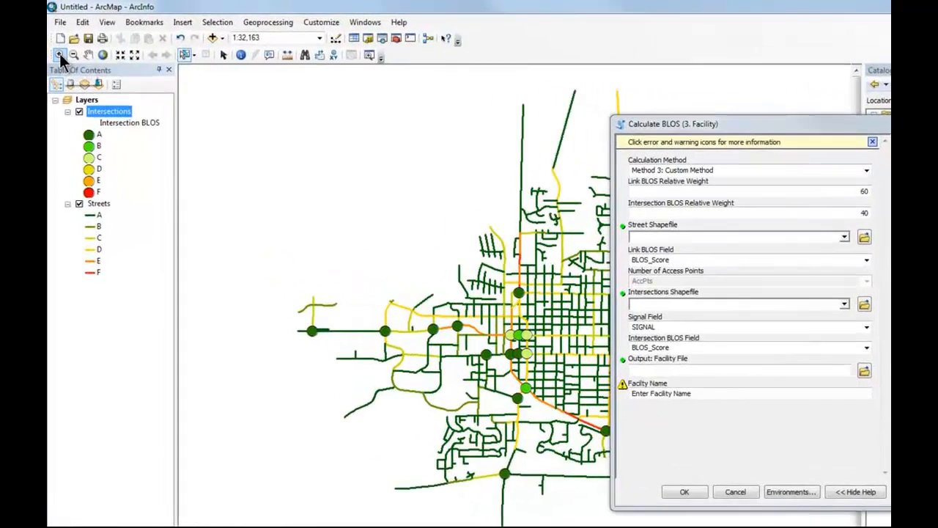
left_click(58, 47)
left_click_drag(318, 344, 343, 361)
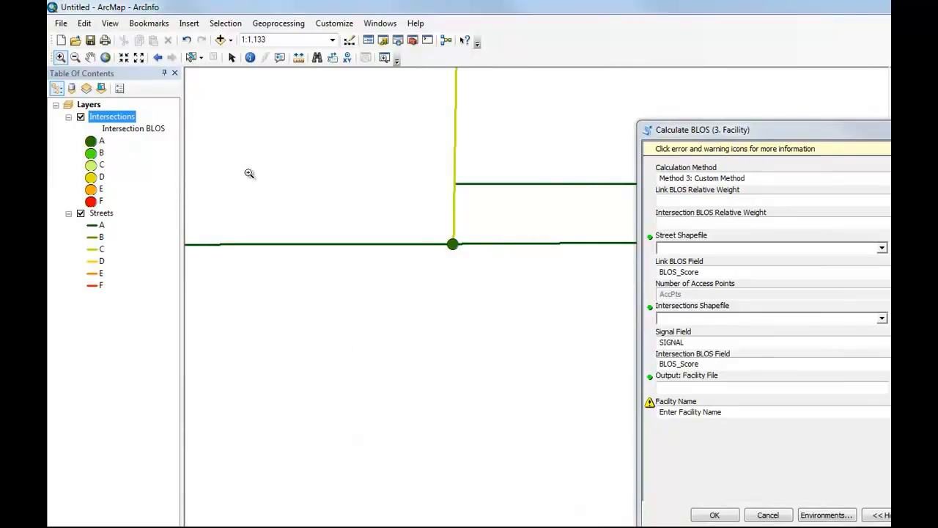
left_click(190, 57)
left_click(453, 245)
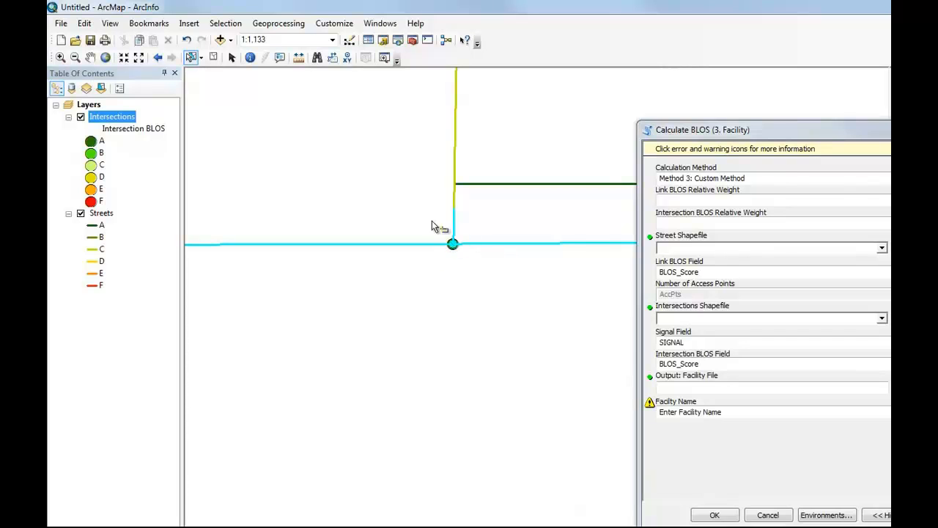
- Add the fourth signalized intersection from the west along the highway to the selection as the facility's end point
left_click(157, 62)
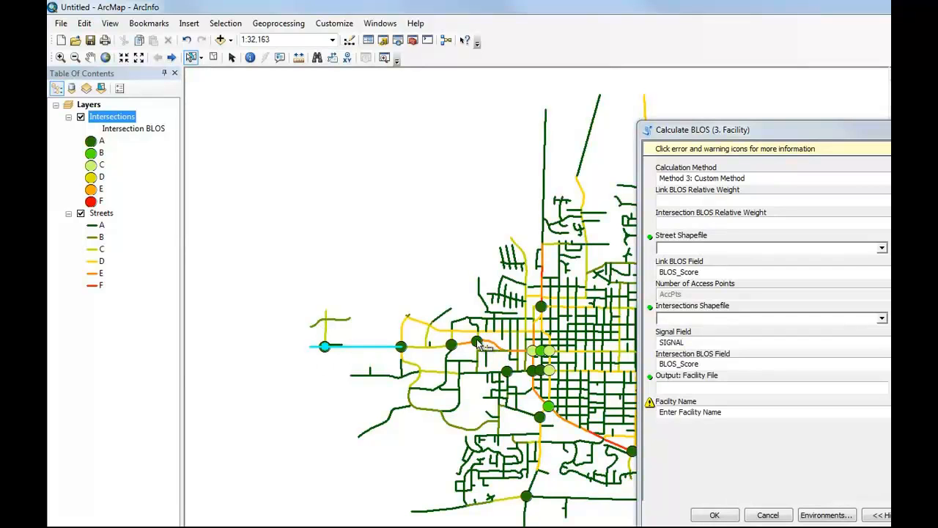
left_click(60, 57)
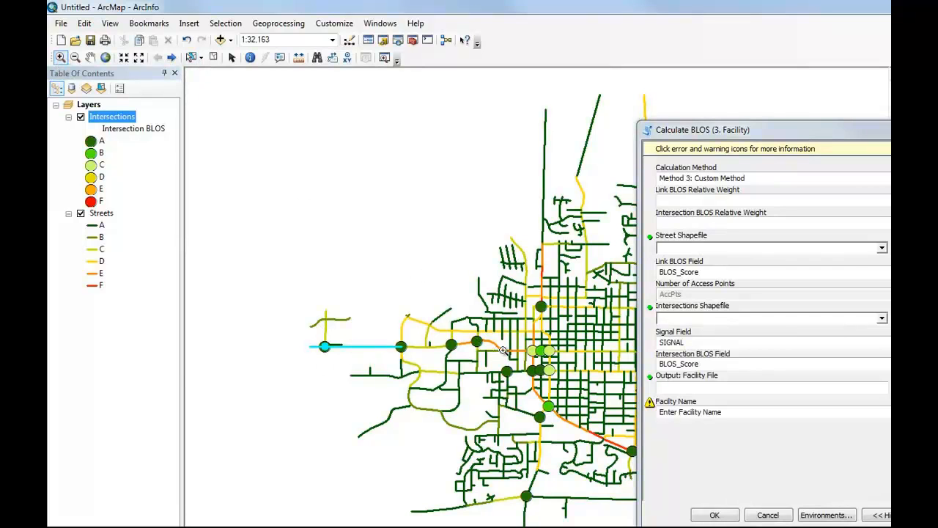
left_click_drag(466, 333, 494, 350)
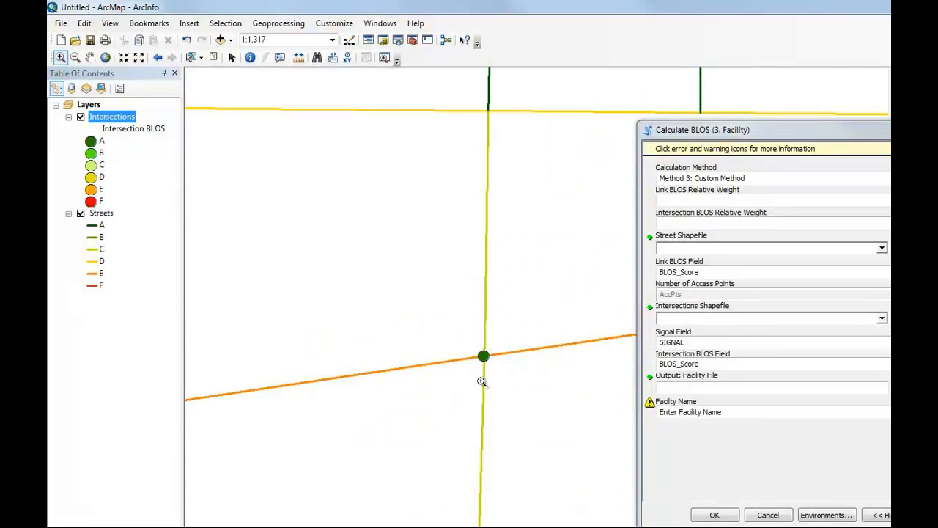
left_click(189, 58)
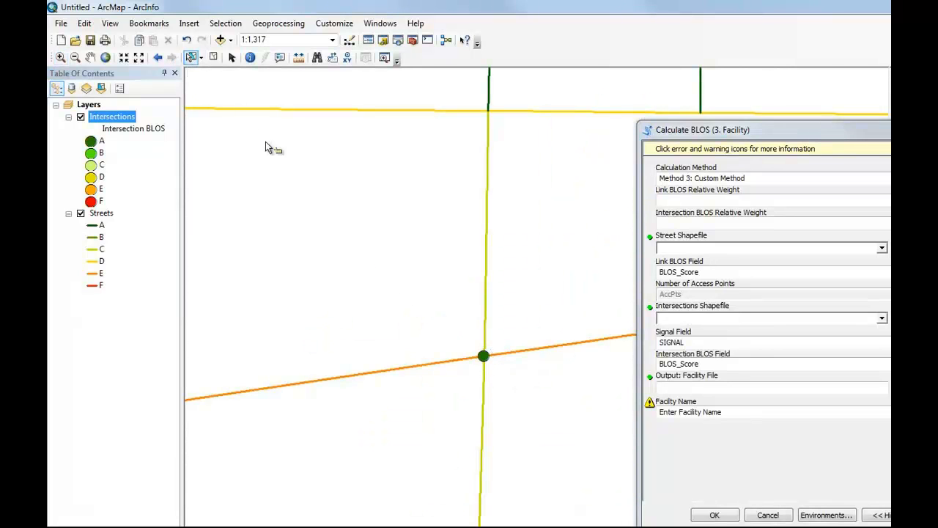
left_click(483, 357)
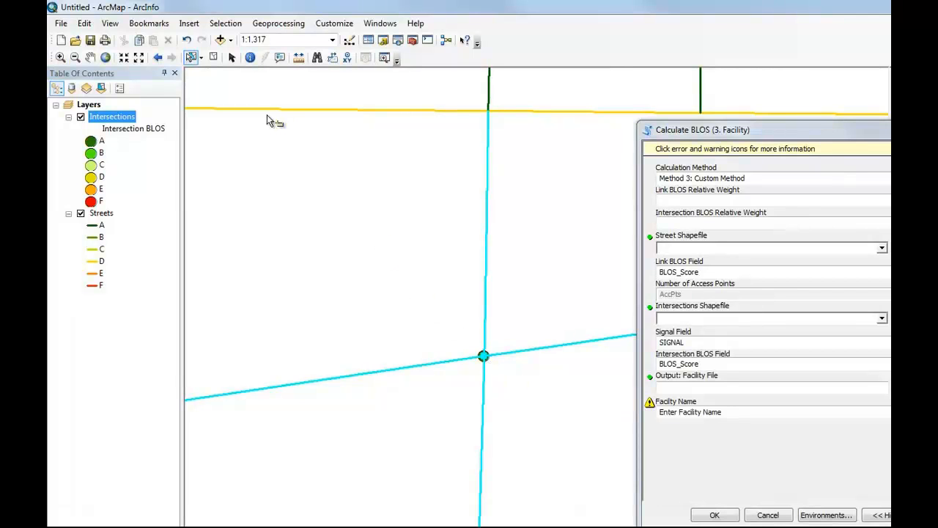
left_click(159, 62)
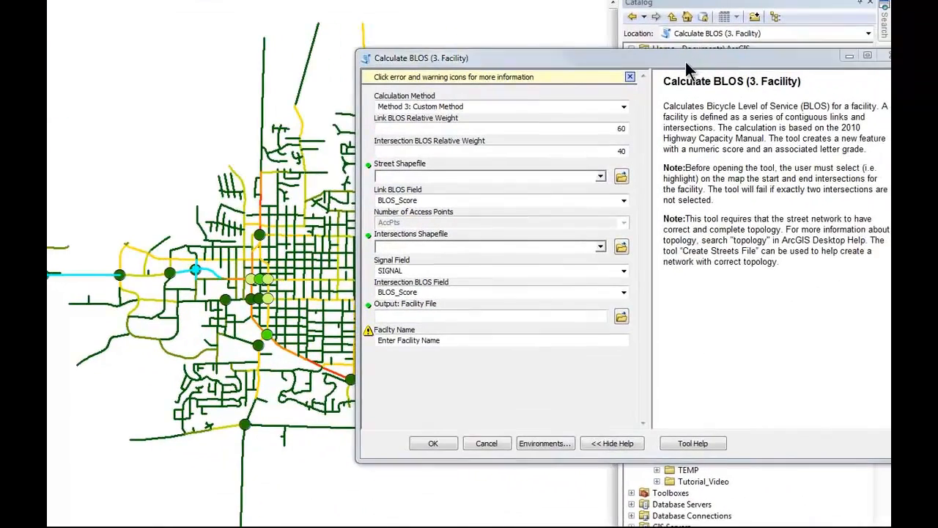
- Set the facility tool's calculation method to Method 1: HCM 2010 Standard Method
left_click_drag(789, 87, 745, 84)
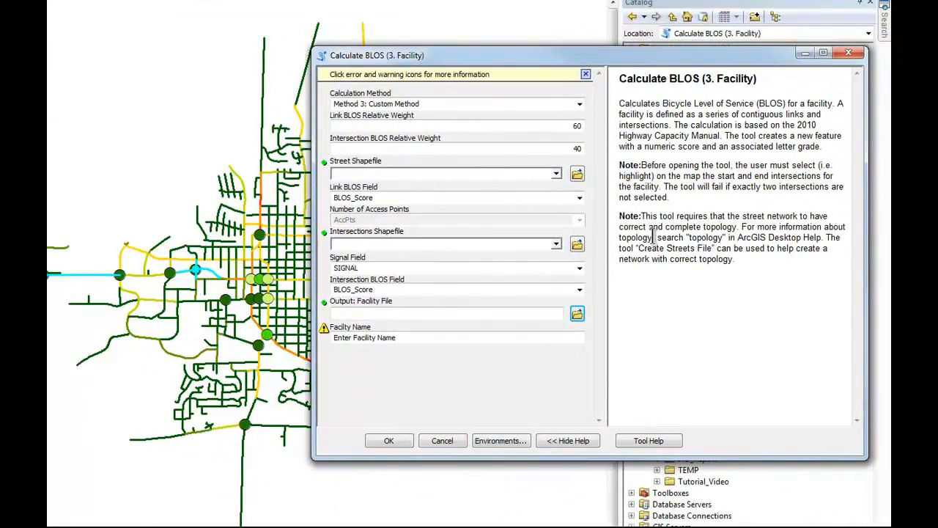
left_click(453, 104)
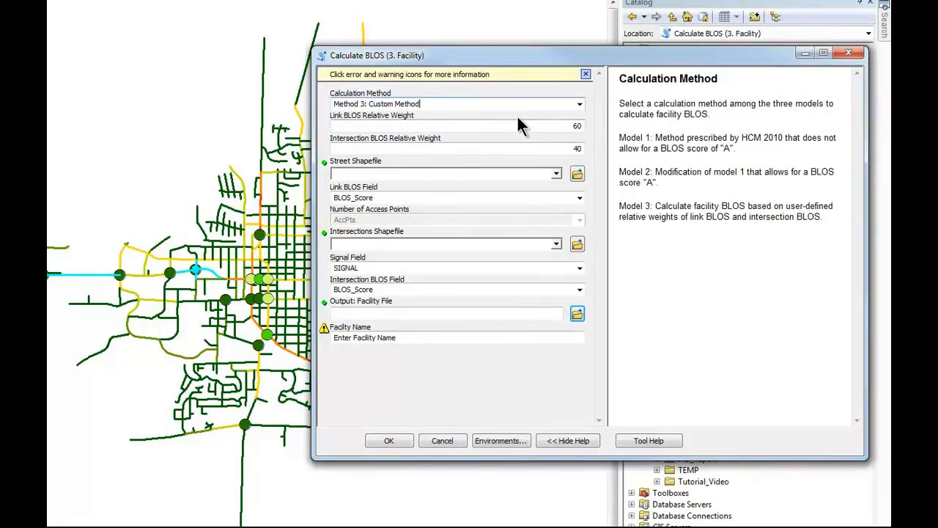
left_click(580, 104)
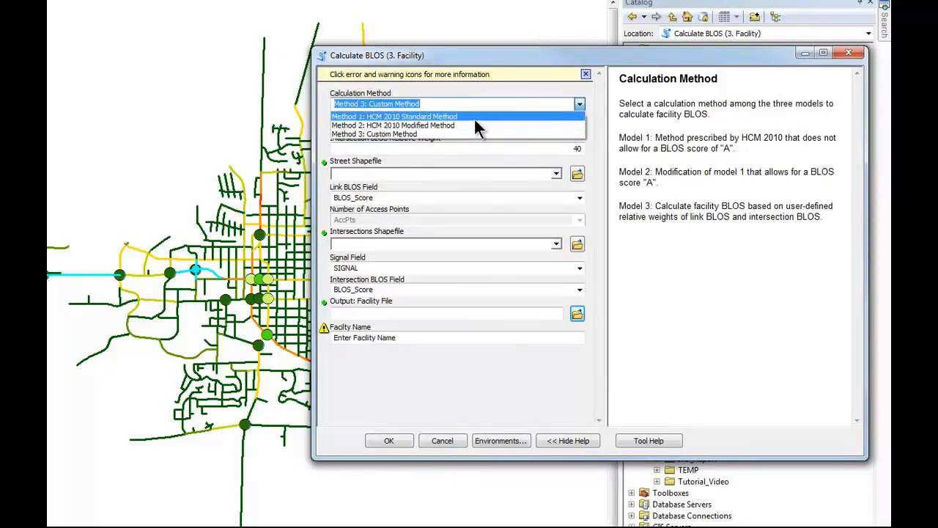
left_click(436, 117)
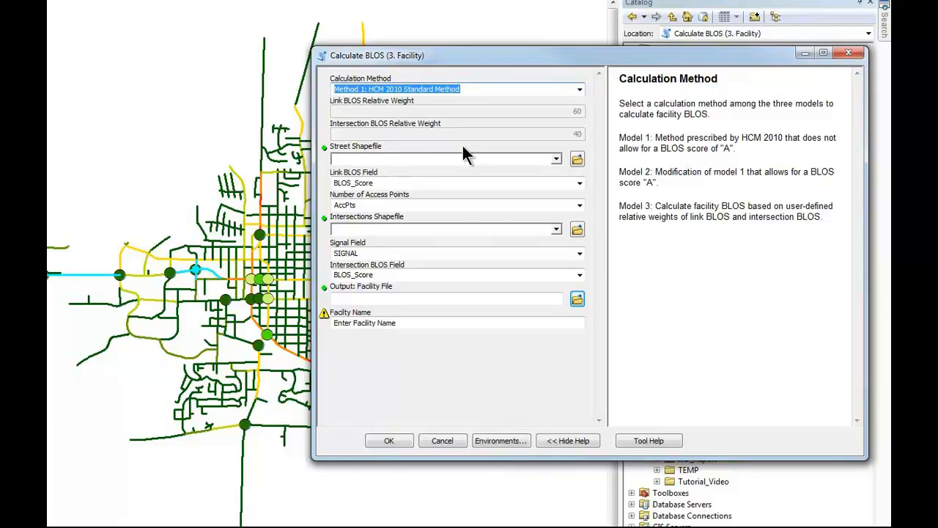
- Set Streets as the street shapefile and Intersections as the intersections shapefile, keeping the default BLOS_Score fields
left_click(556, 159)
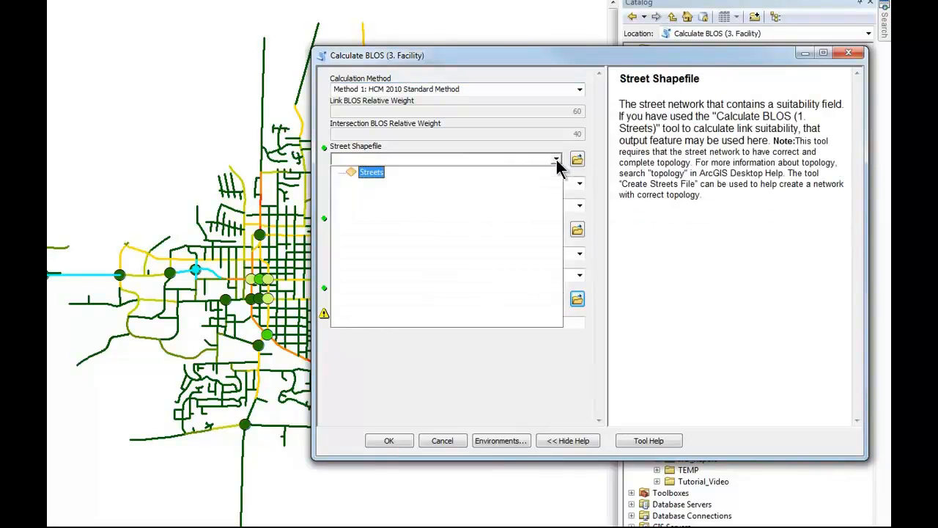
left_click(370, 174)
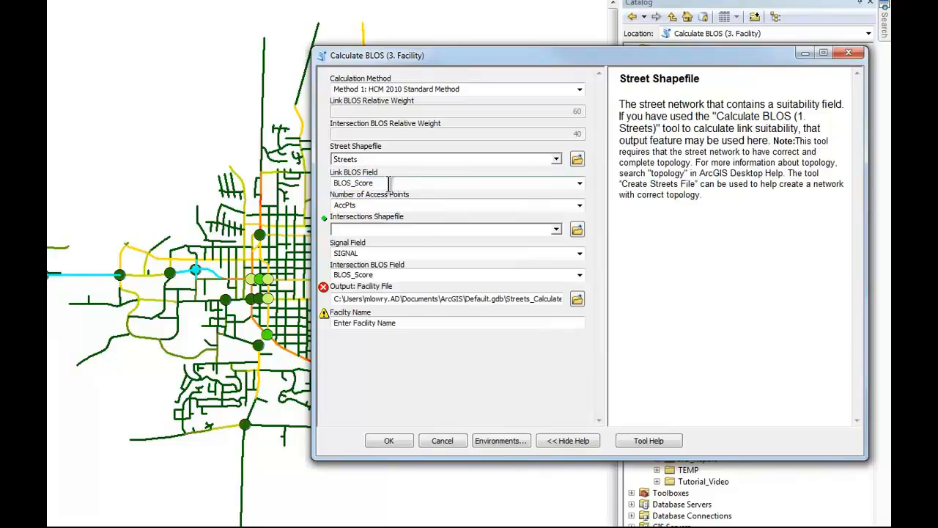
left_click(388, 182)
left_click(555, 229)
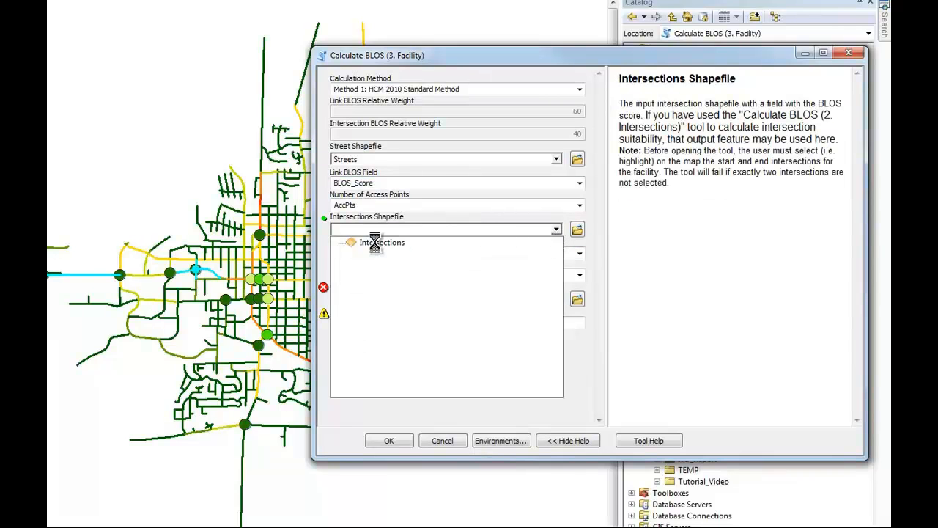
left_click(377, 242)
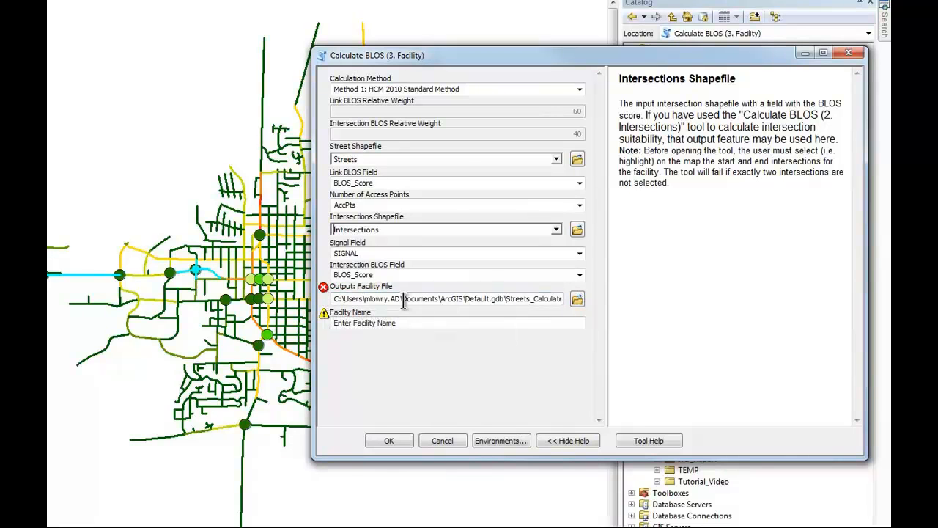
- Set the output facility file to FacilityOutput in the TEMP folder of ITD_Bicycle_Analysis_Tools
mouse_move(321, 287)
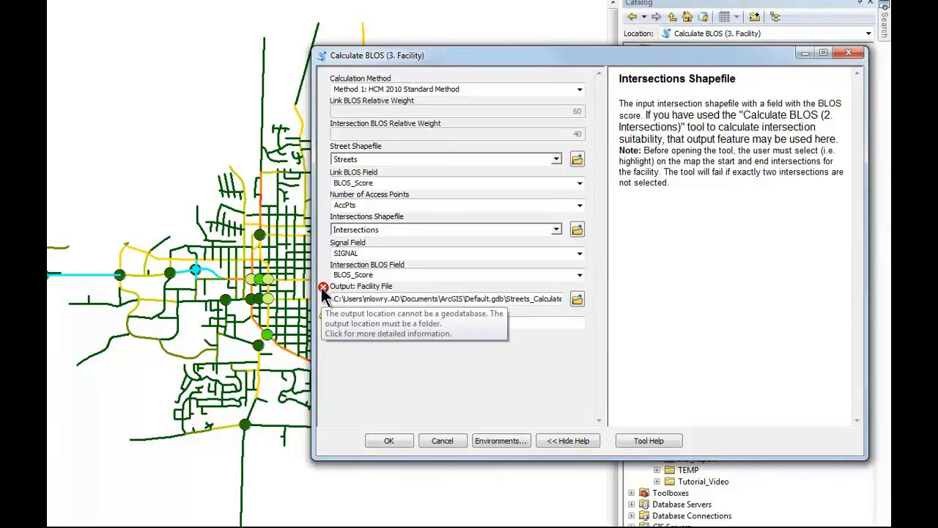
left_click(578, 299)
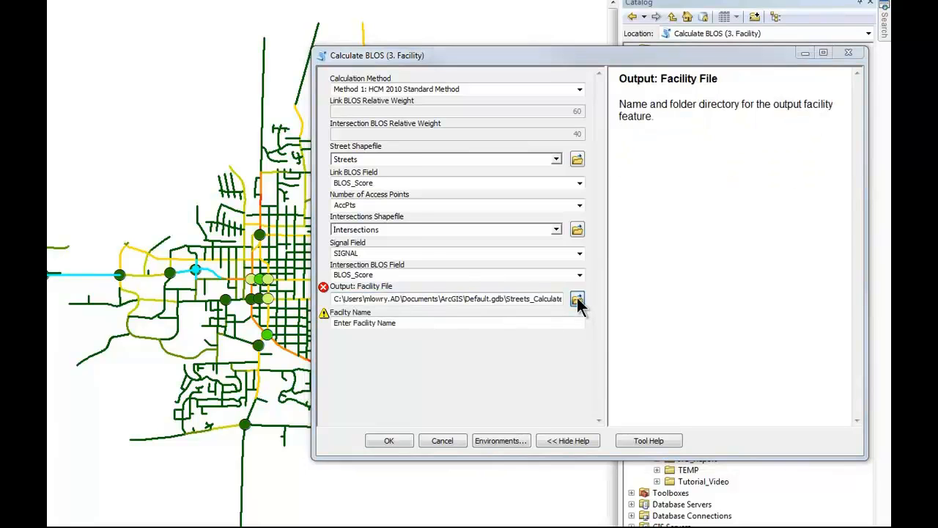
left_click(590, 170)
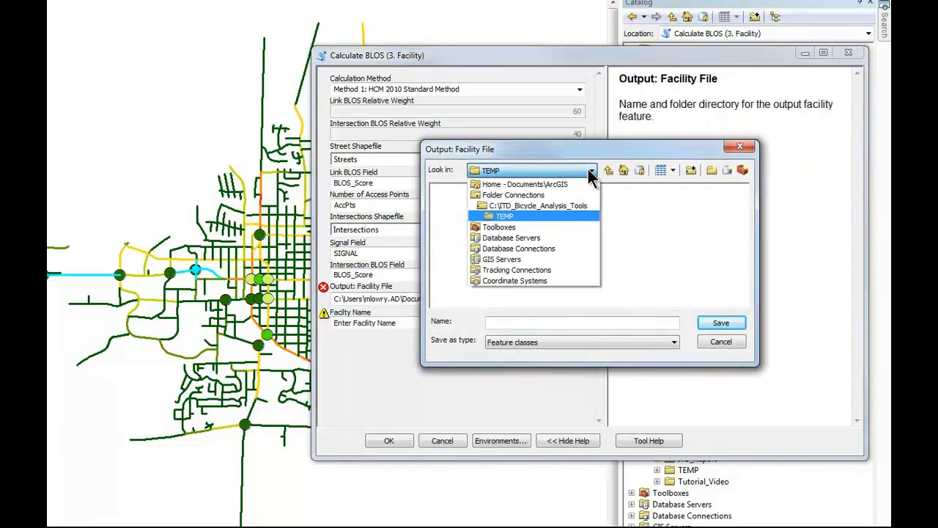
left_click(502, 217)
left_click(505, 323)
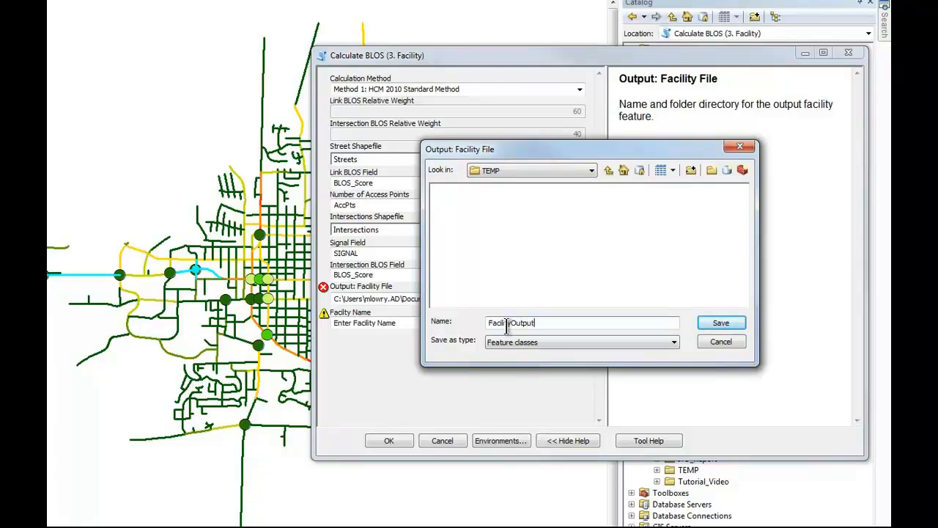
left_click(716, 323)
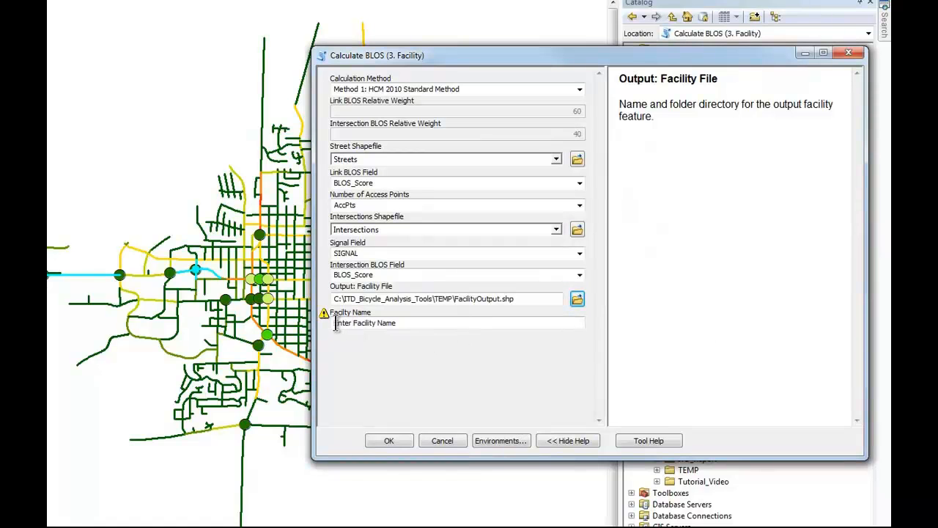
- Run the facility BLOS calculation with the facility name Pullman Highway and close the completion report
mouse_move(324, 315)
left_click_drag(410, 327, 309, 323)
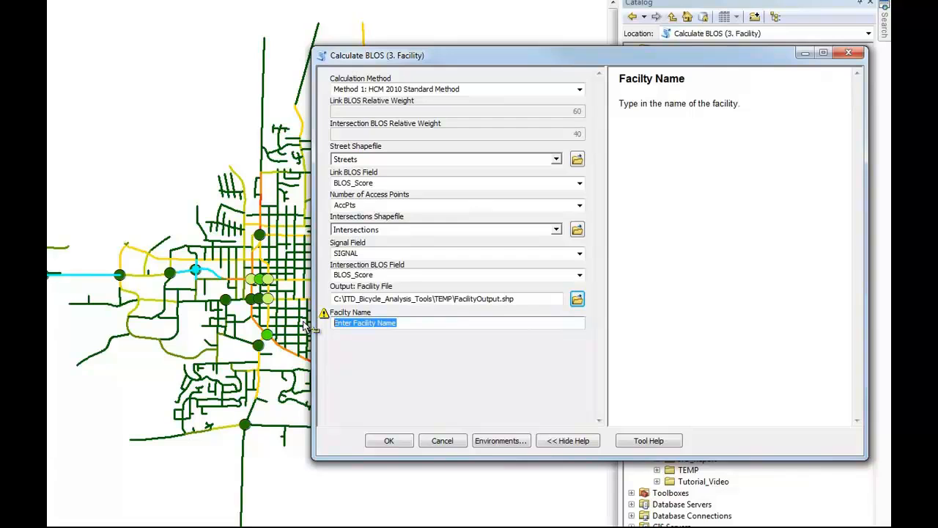
type("Pullman Highway")
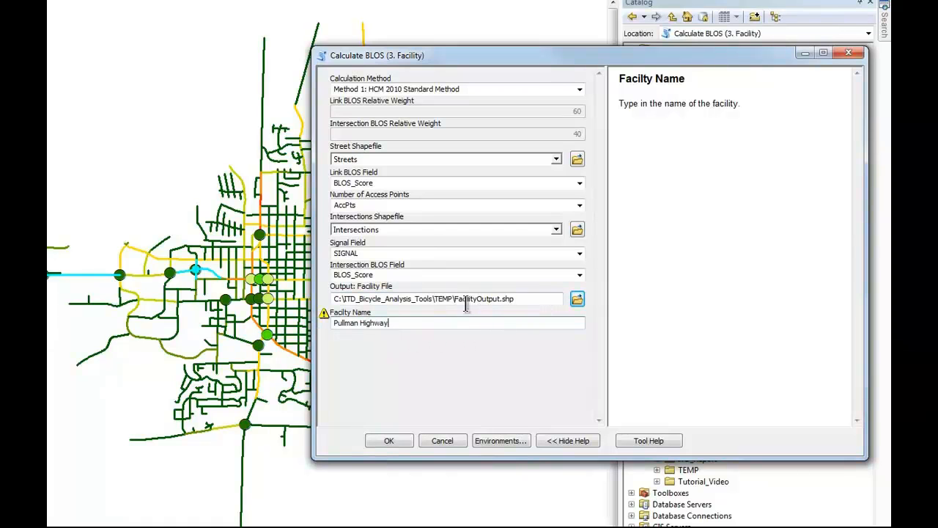
left_click(398, 440)
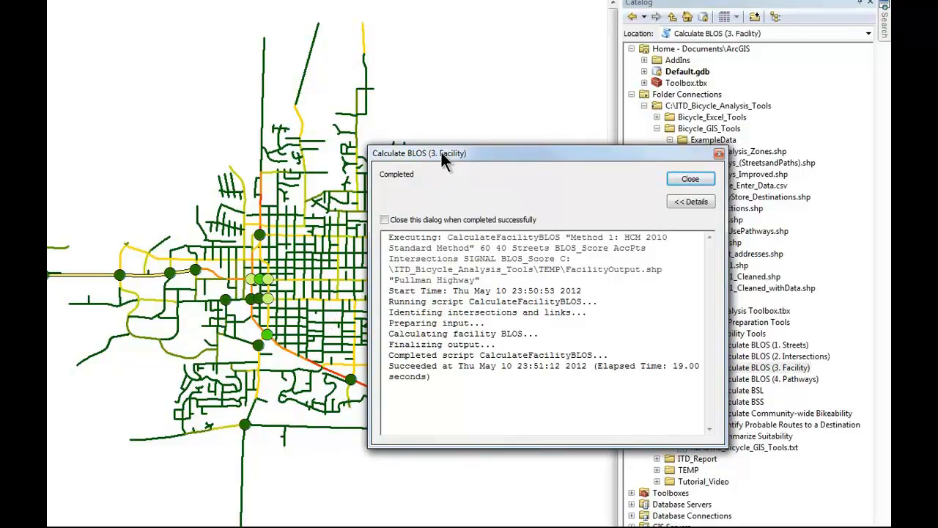
left_click_drag(441, 152, 534, 150)
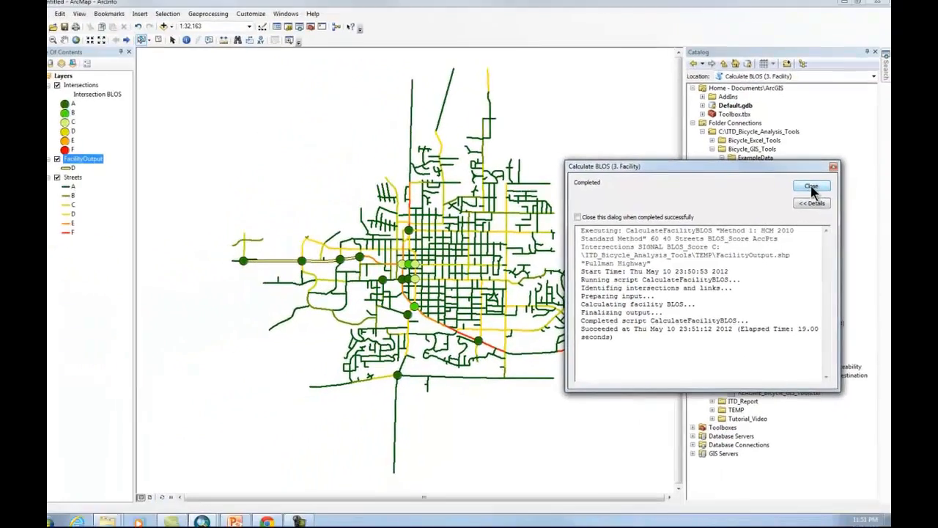
left_click(786, 177)
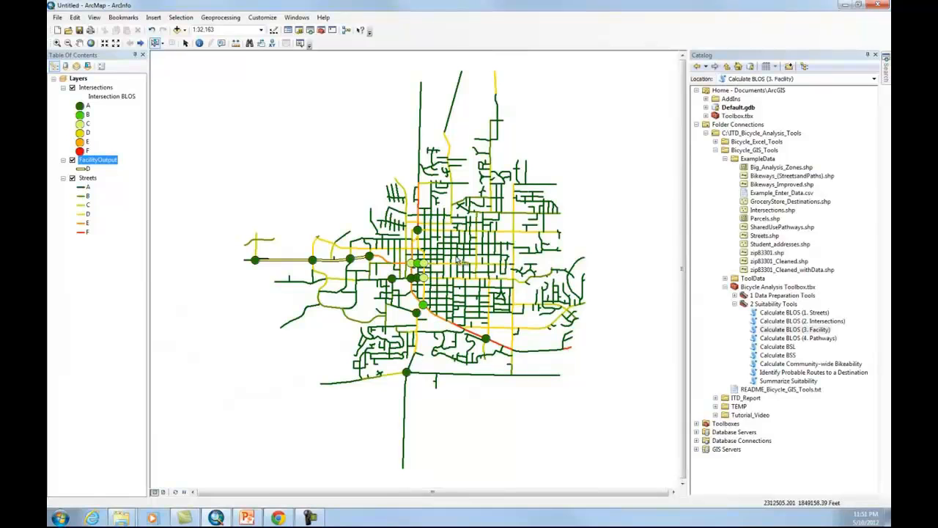
- Hide the Streets layer and open the FacilityOutput attribute table to examine the facility's BLOS score and grade
left_click(71, 178)
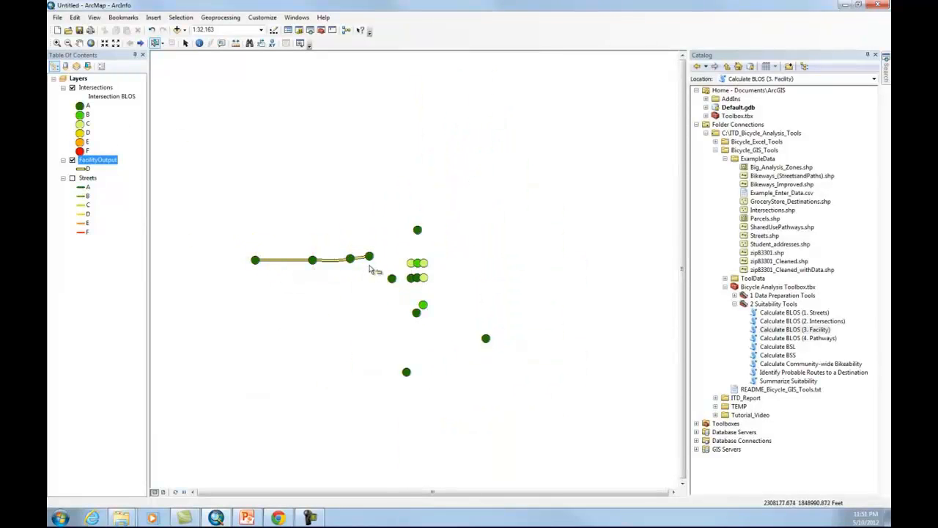
right_click(106, 160)
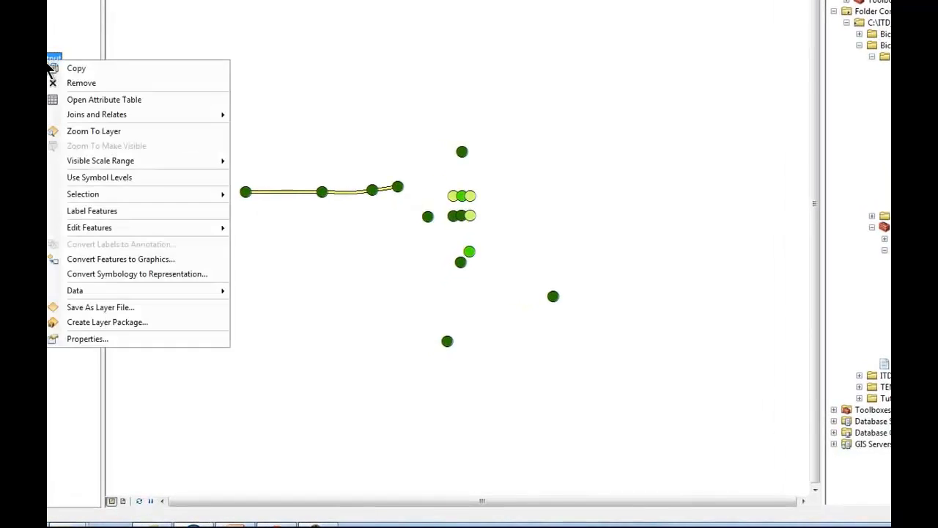
left_click(96, 98)
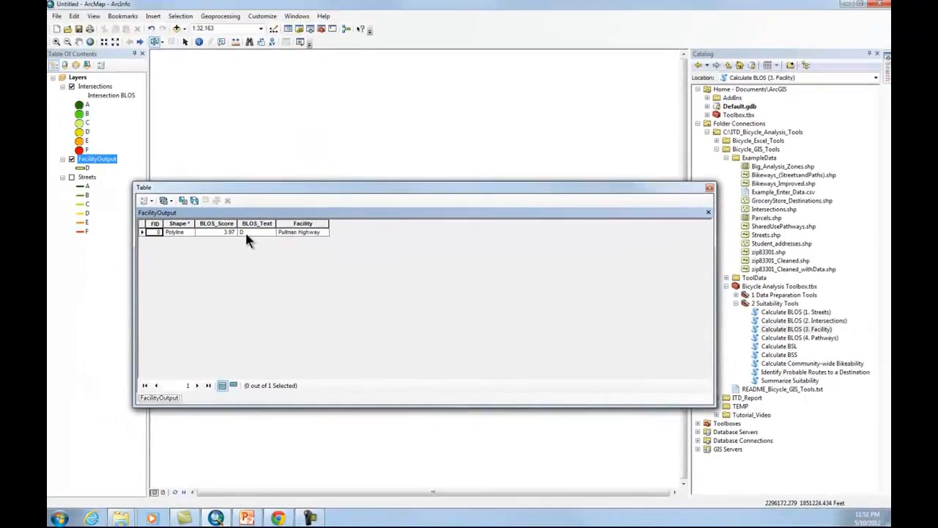
- Close the FacilityOutput table and add SharedUsePathways.shp from the ExampleData folder to the map
left_click(708, 188)
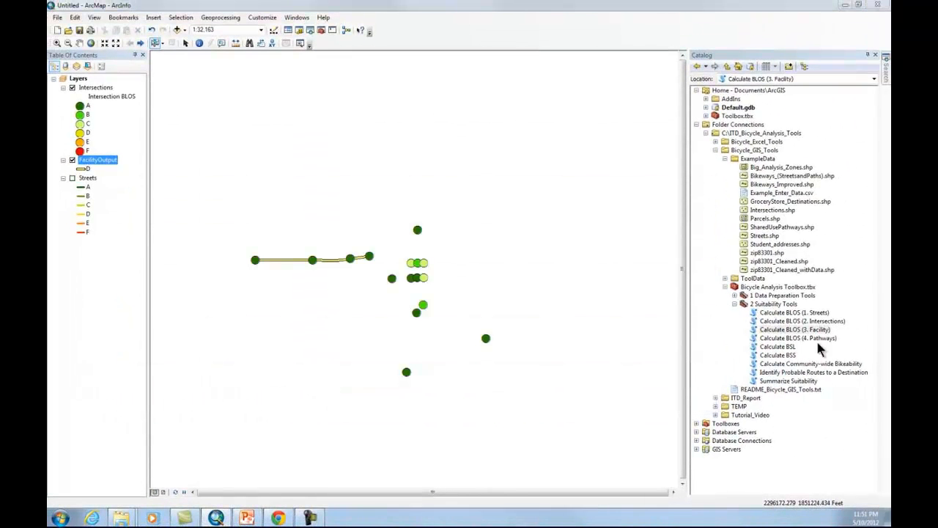
left_click(795, 330)
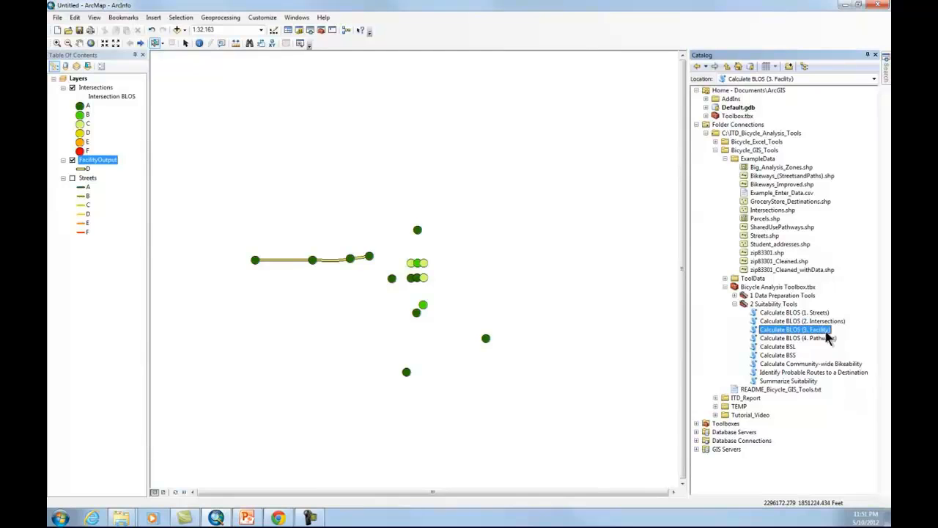
left_click(798, 337)
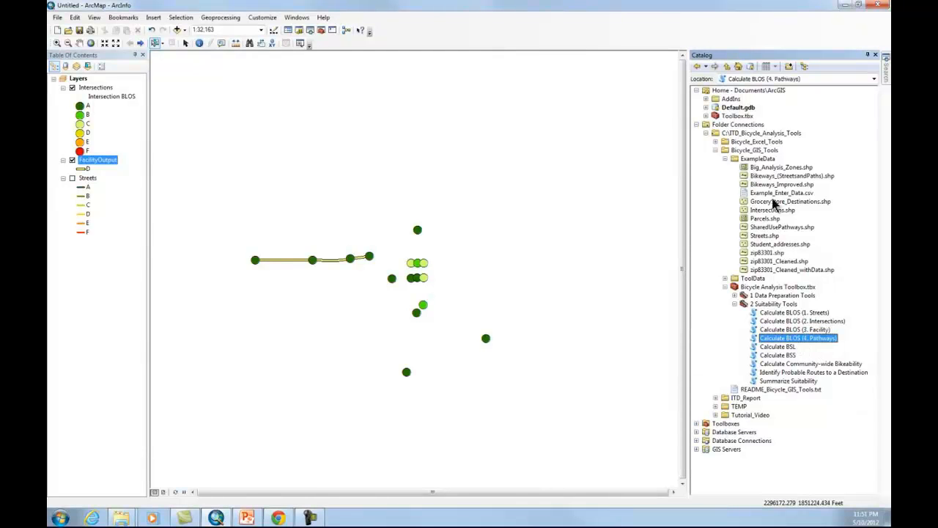
left_click_drag(779, 228, 584, 227)
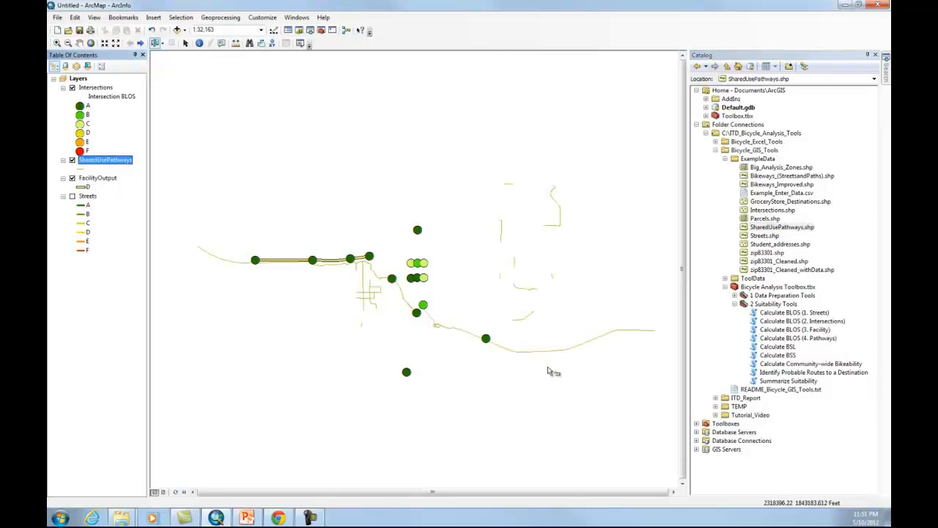
left_click(72, 197)
left_click(72, 196)
- Run Calculate BLOS (4. Pathways) on SharedUsePathways with Method 1: HCM 2010 Standard Method, keeping the default input and output fields
double_click(790, 338)
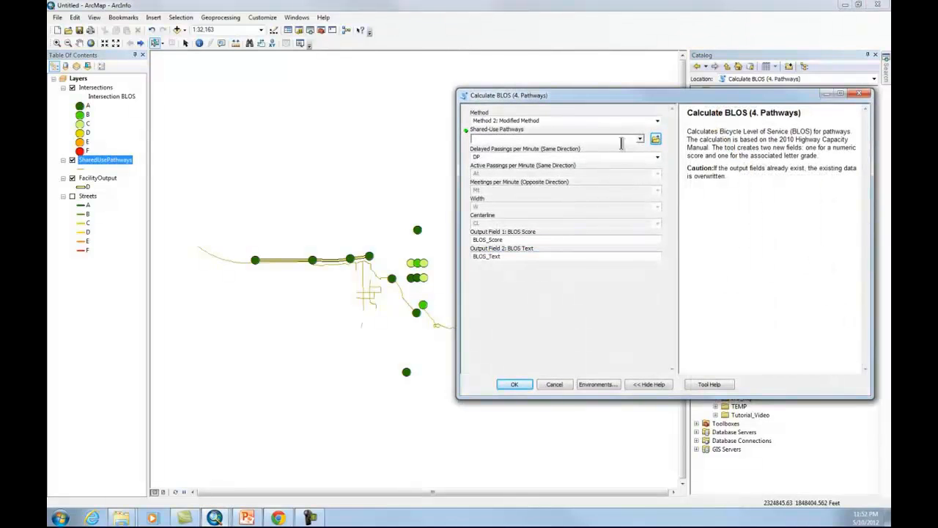
left_click(657, 122)
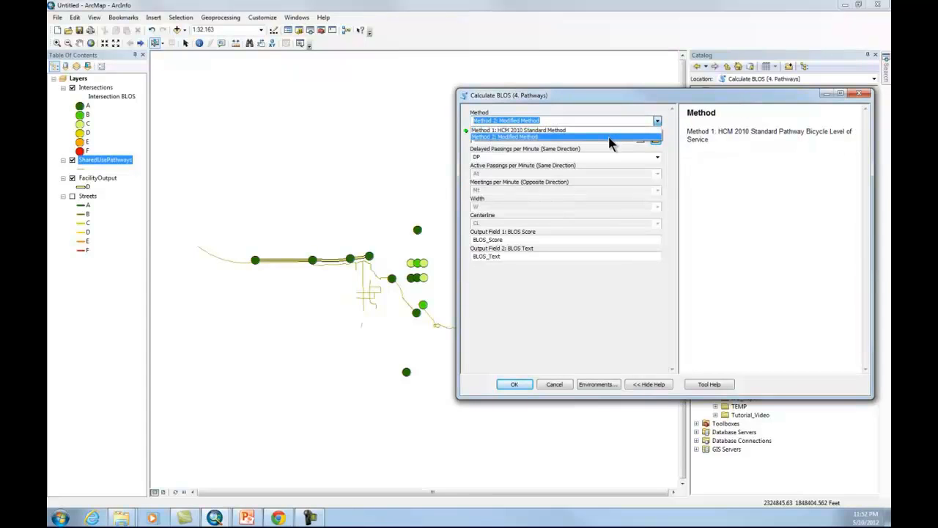
left_click(541, 129)
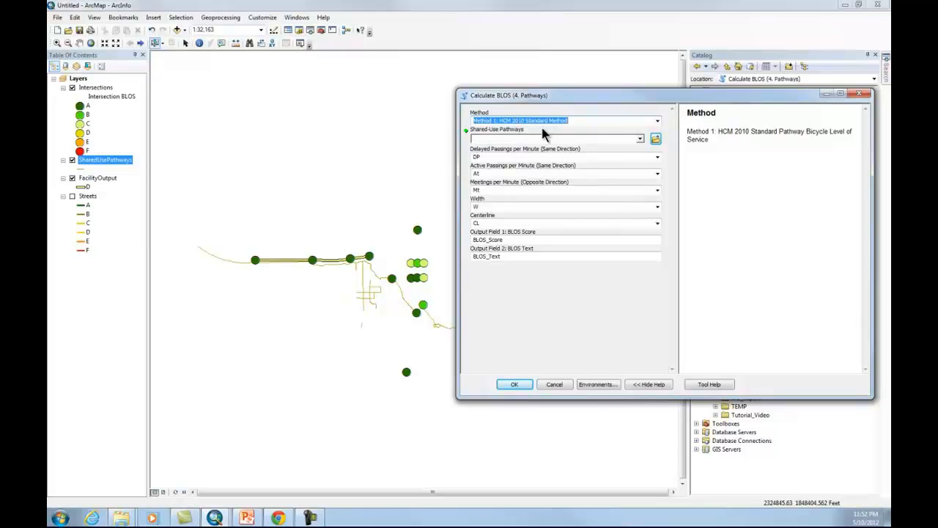
left_click(639, 137)
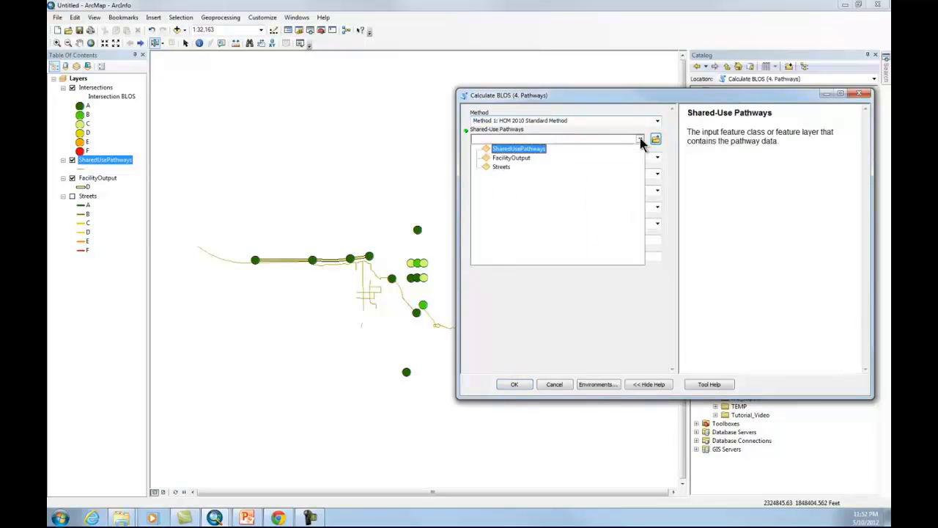
left_click(518, 149)
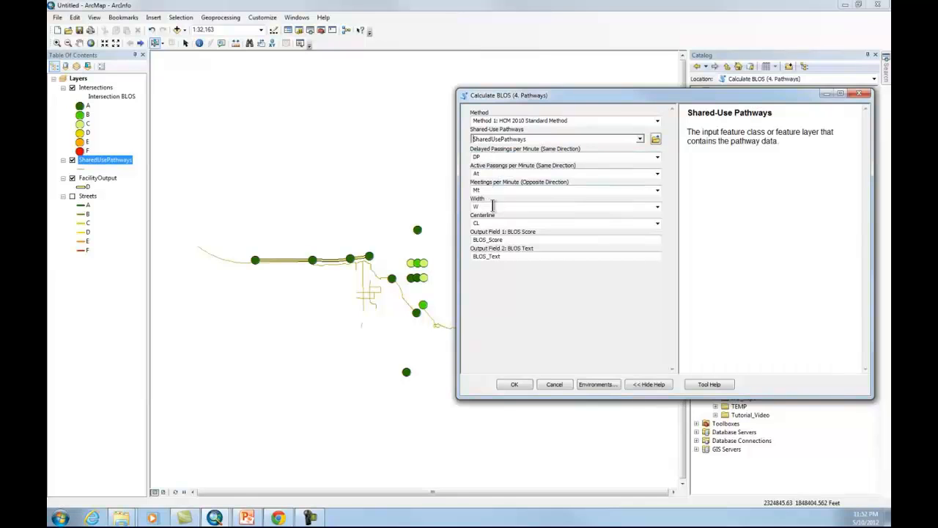
left_click(509, 256)
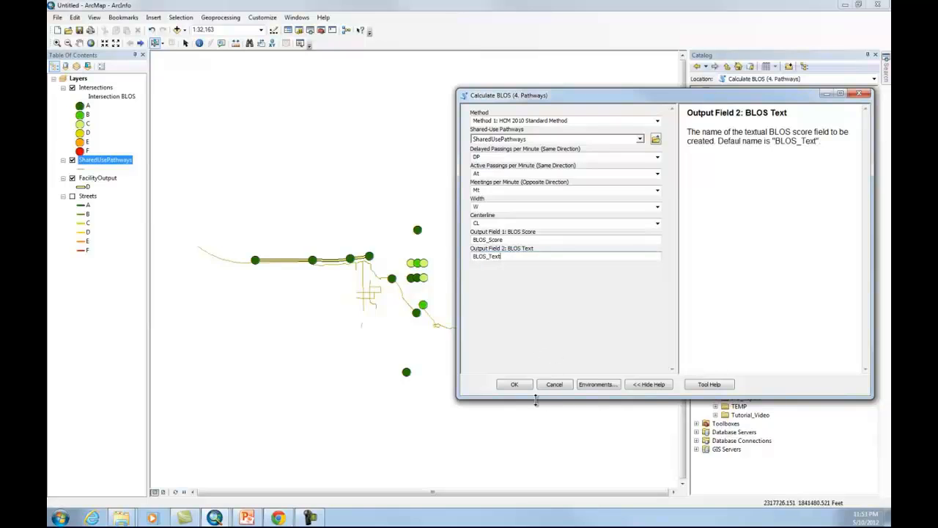
left_click(515, 385)
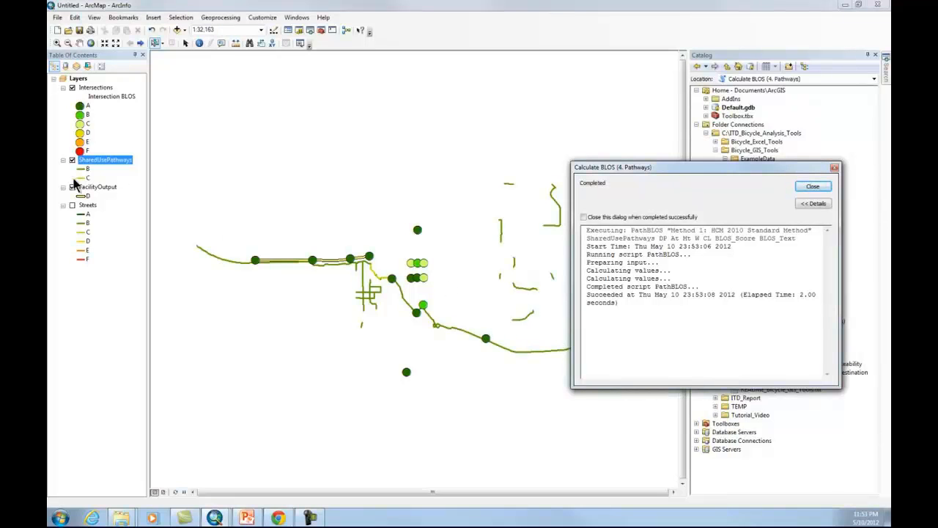
- Close the completion report and hide the FacilityOutput and Intersections layers to leave only the shared-use pathways displayed
left_click(72, 187)
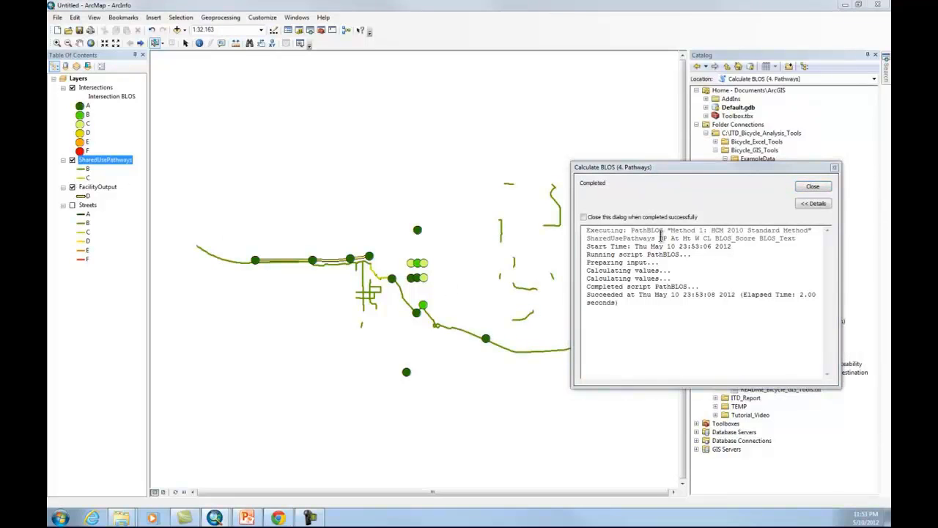
left_click(820, 188)
left_click(73, 188)
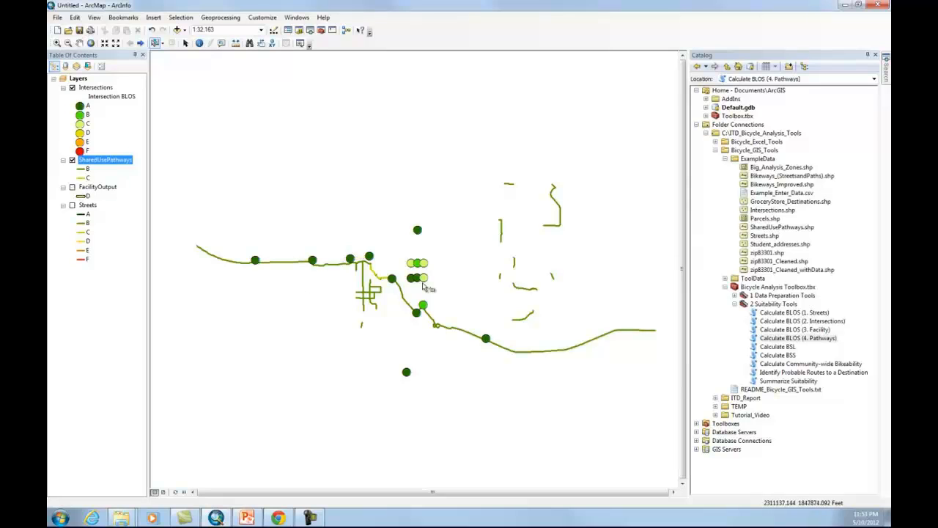
left_click(73, 88)
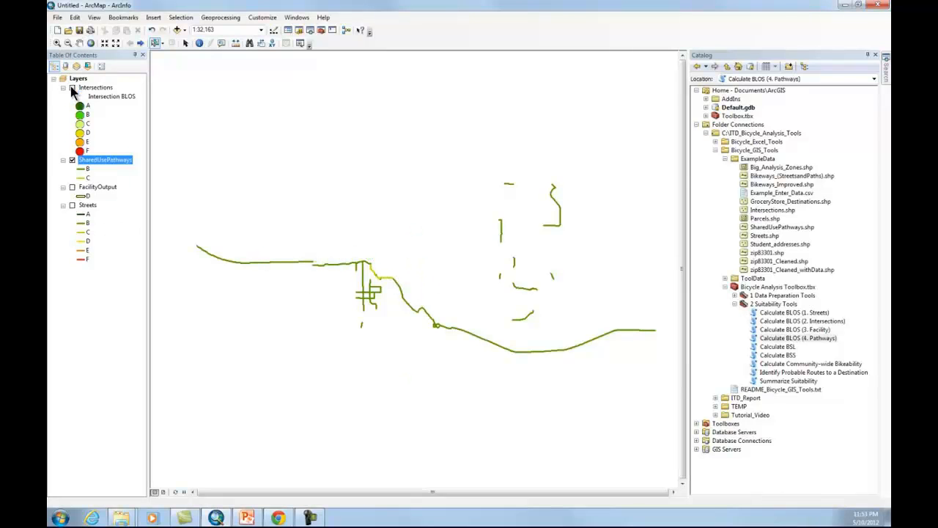